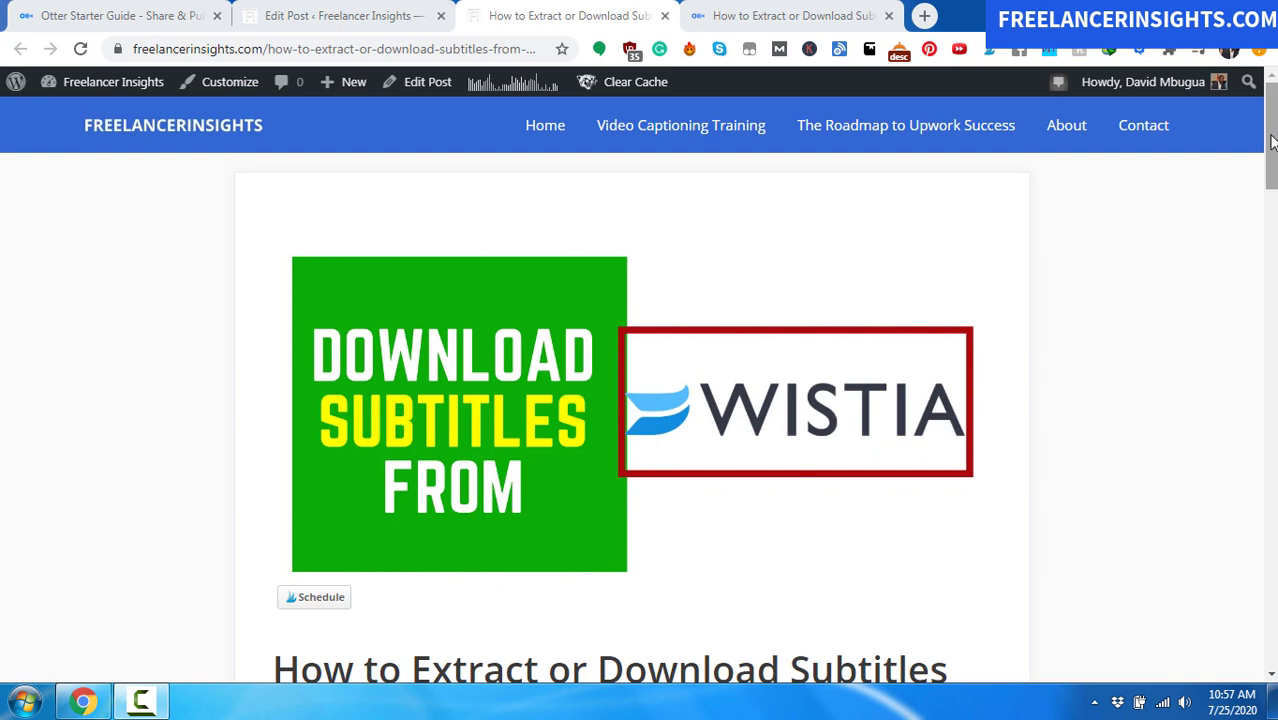
- Scroll the published Wistia subtitles post down to the embedded Otter transcript player
{"action": "left_click_drag", "start_coordinate": [1272, 141], "coordinate": [1272, 367]}
{"action": "scroll", "coordinate": [266, 210], "scroll_direction": "down", "scroll_amount": 1}
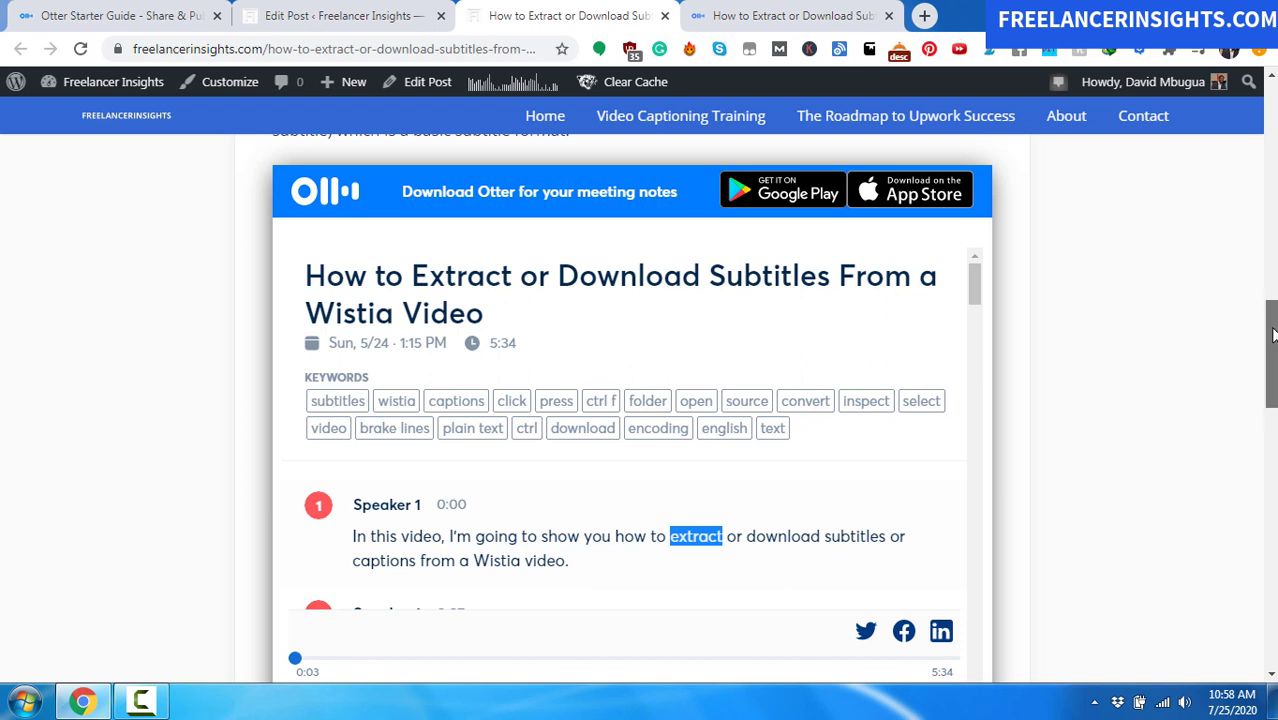
{"action": "scroll", "coordinate": [1272, 334], "scroll_direction": "down", "scroll_amount": 1}
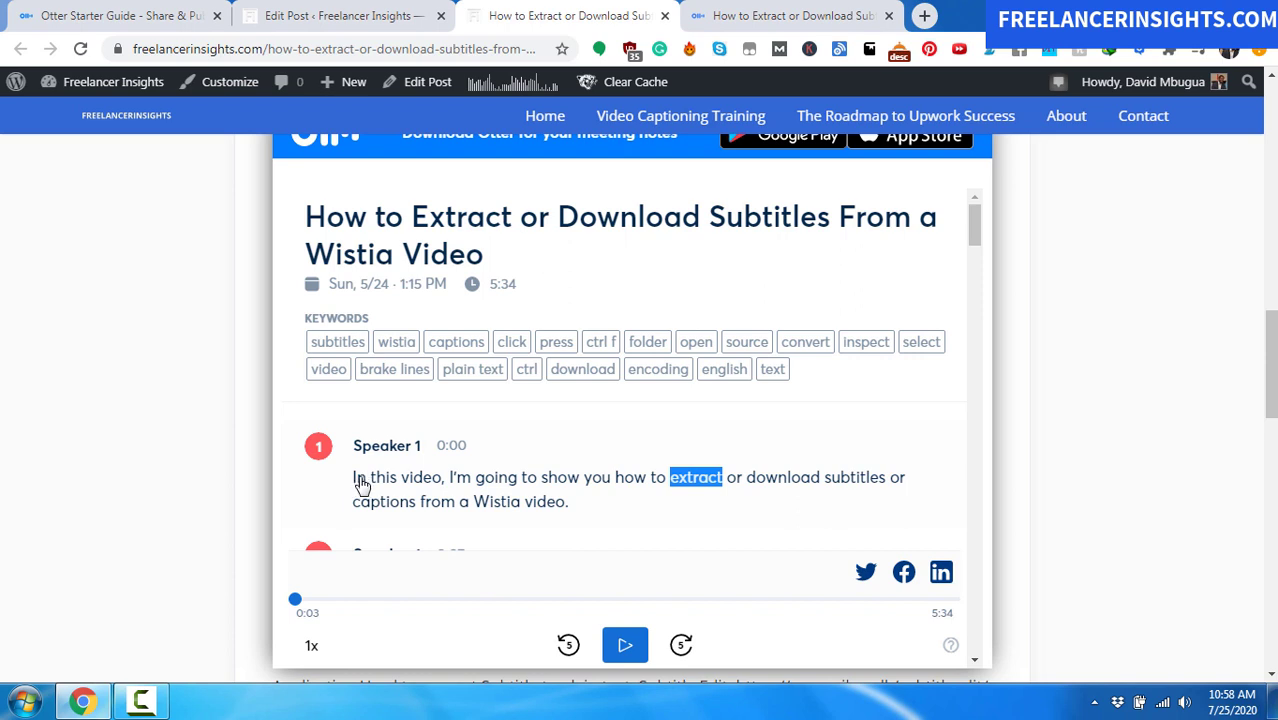
- Play the embedded Otter transcript from its first word and pause it at 0:08 of 5:34
{"action": "left_click", "coordinate": [361, 480]}
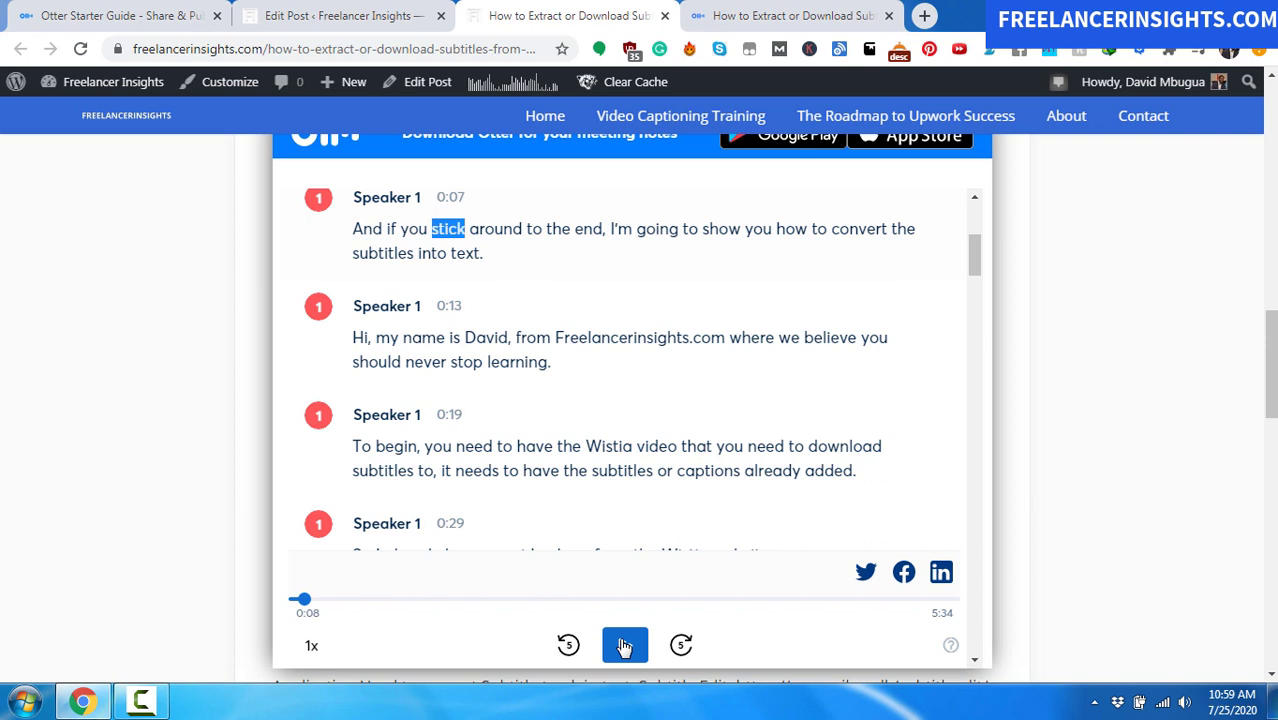
{"action": "left_click", "coordinate": [624, 647]}
{"action": "scroll", "coordinate": [502, 288], "scroll_direction": "down", "scroll_amount": 2}
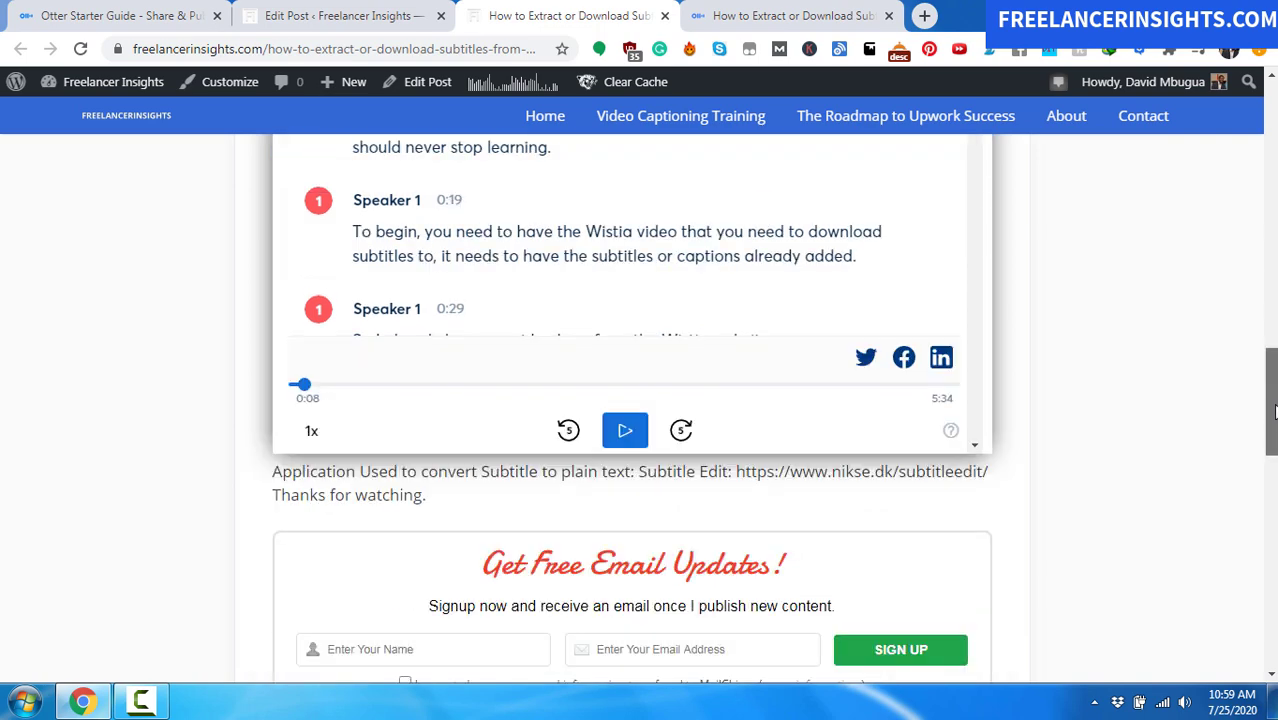
{"action": "scroll", "coordinate": [640, 400], "scroll_direction": "up", "scroll_amount": 1}
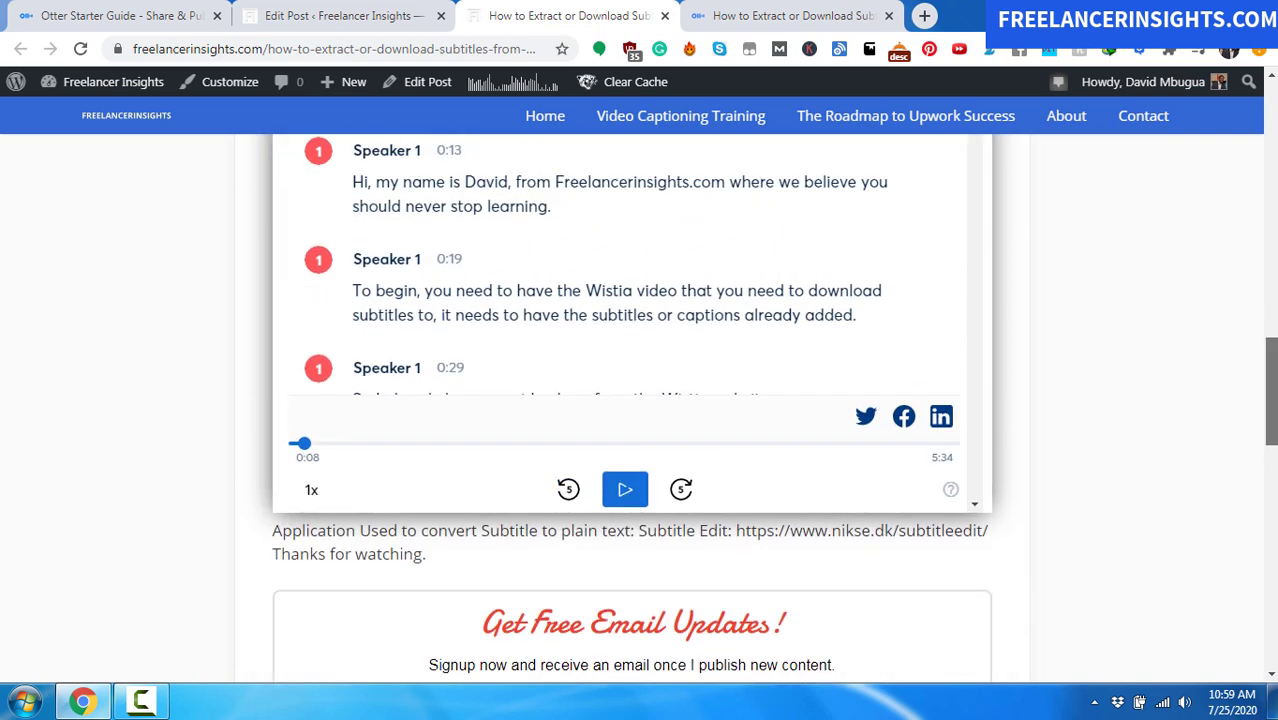
{"action": "scroll", "coordinate": [640, 400], "scroll_direction": "down", "scroll_amount": 1}
{"action": "scroll", "coordinate": [640, 400], "scroll_direction": "up", "scroll_amount": 1}
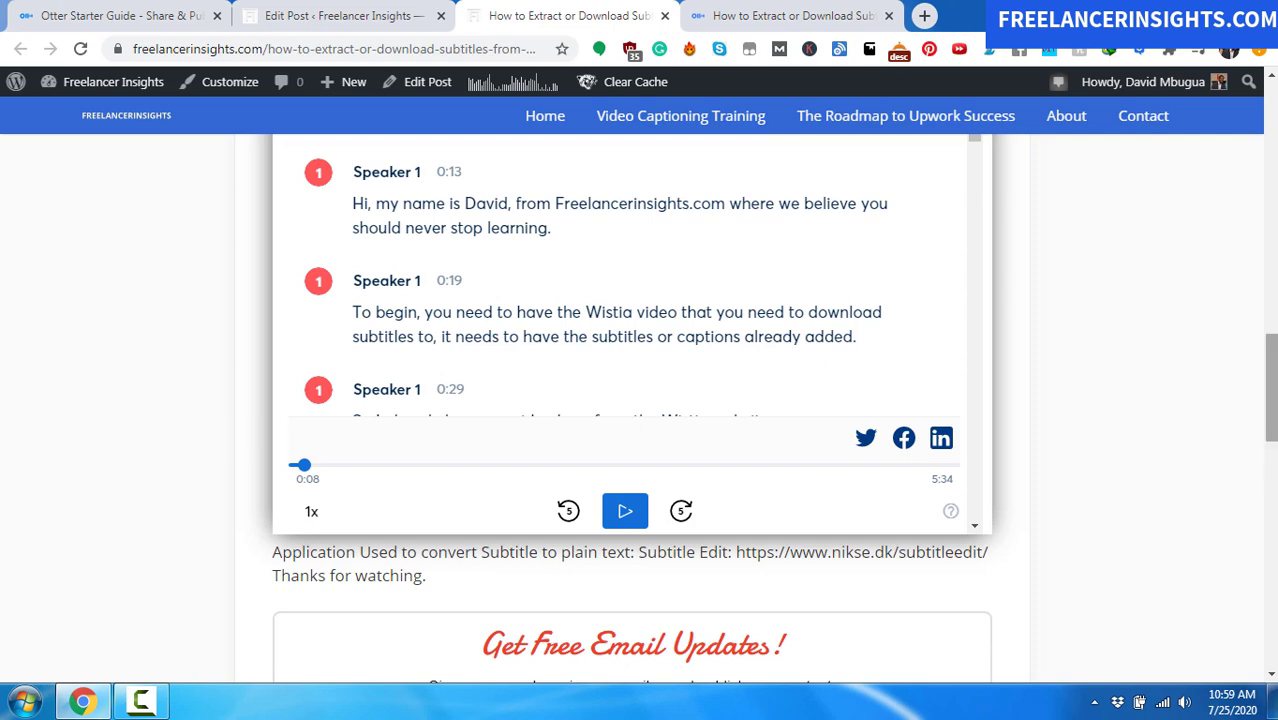
- In the post editor, remove the Custom HTML block holding the Otter embed
{"action": "left_click", "coordinate": [325, 12]}
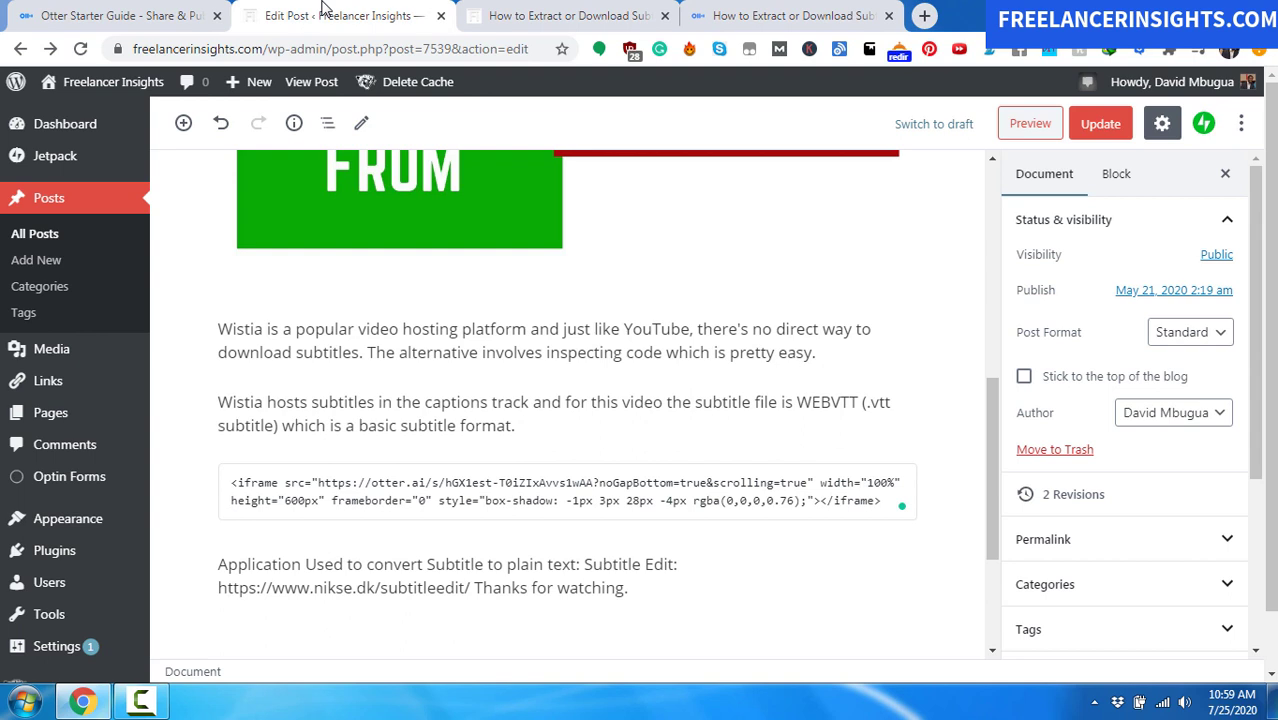
{"action": "left_click", "coordinate": [388, 516]}
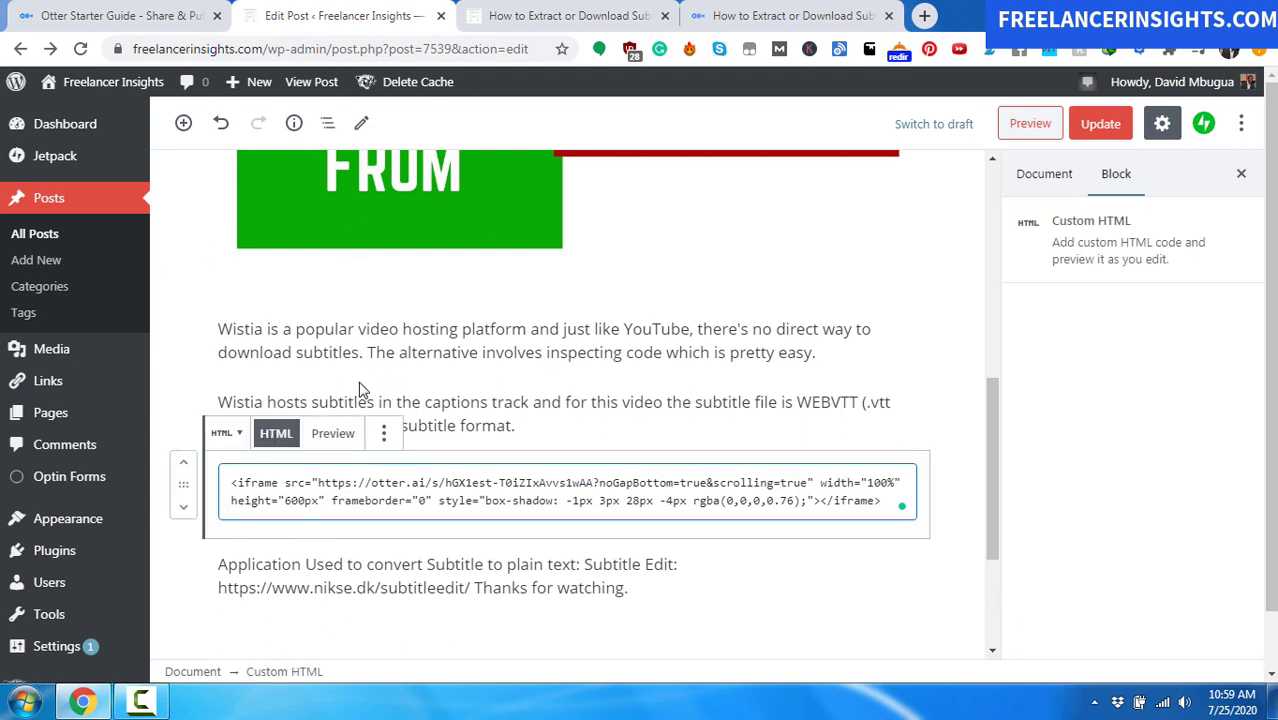
{"action": "left_click", "coordinate": [383, 433]}
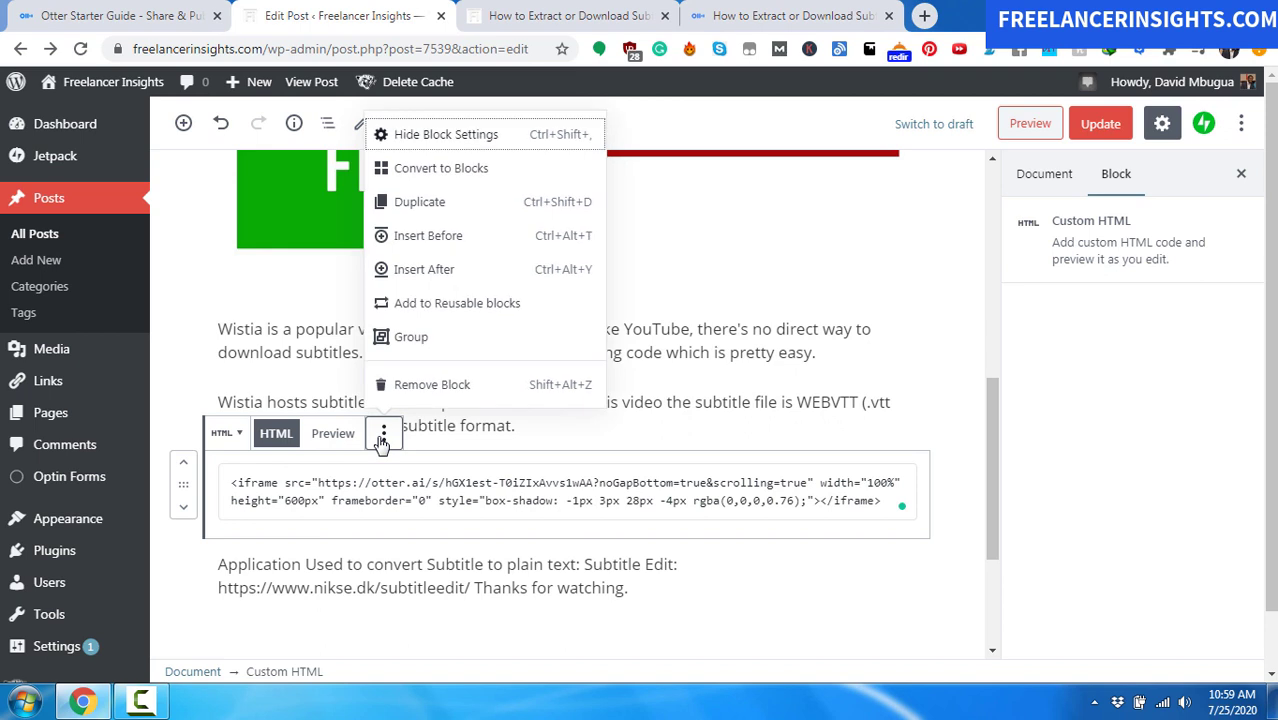
{"action": "left_click", "coordinate": [433, 386]}
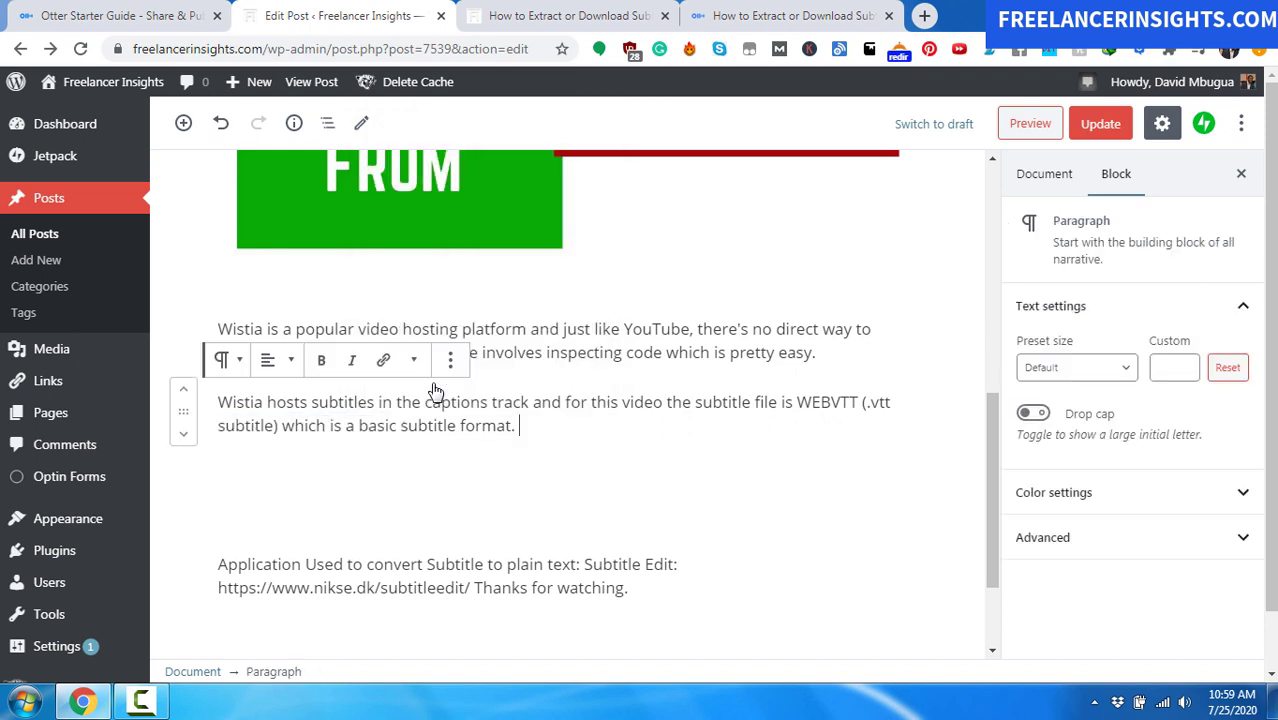
- Update the post and reload the live article to confirm the player is gone
{"action": "left_click", "coordinate": [1100, 124]}
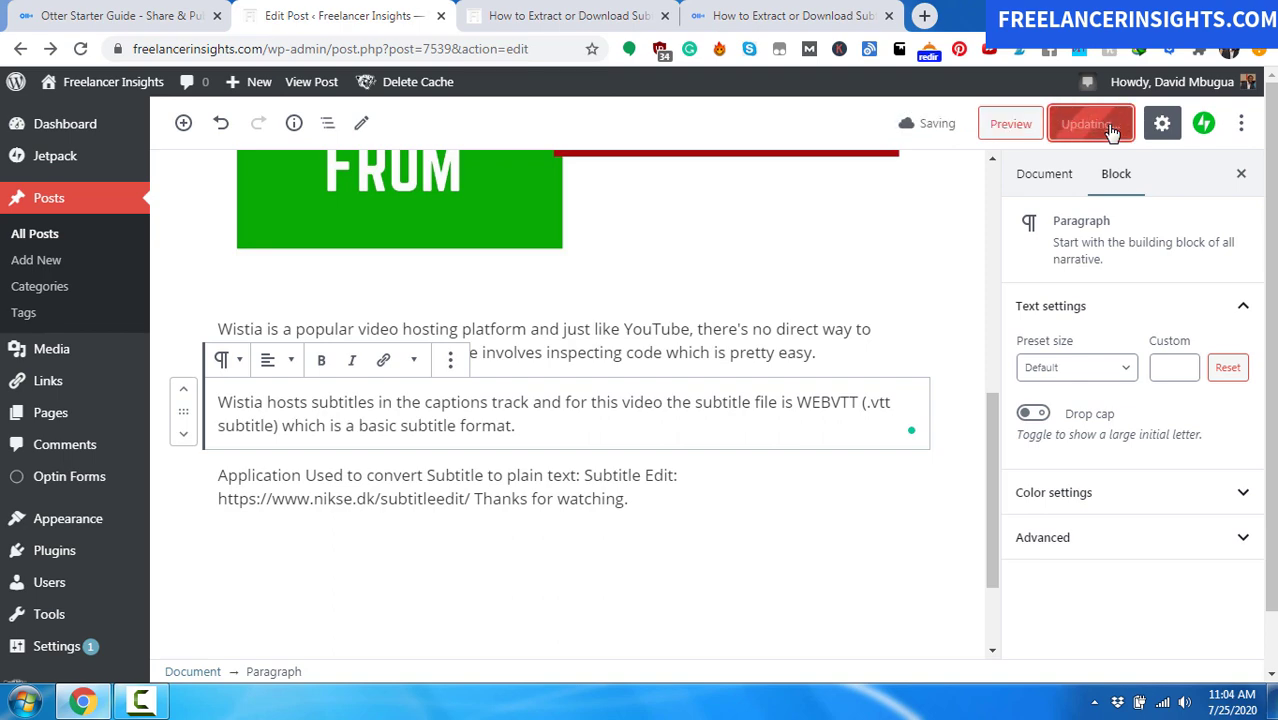
{"action": "left_click", "coordinate": [505, 8]}
{"action": "left_click", "coordinate": [80, 48]}
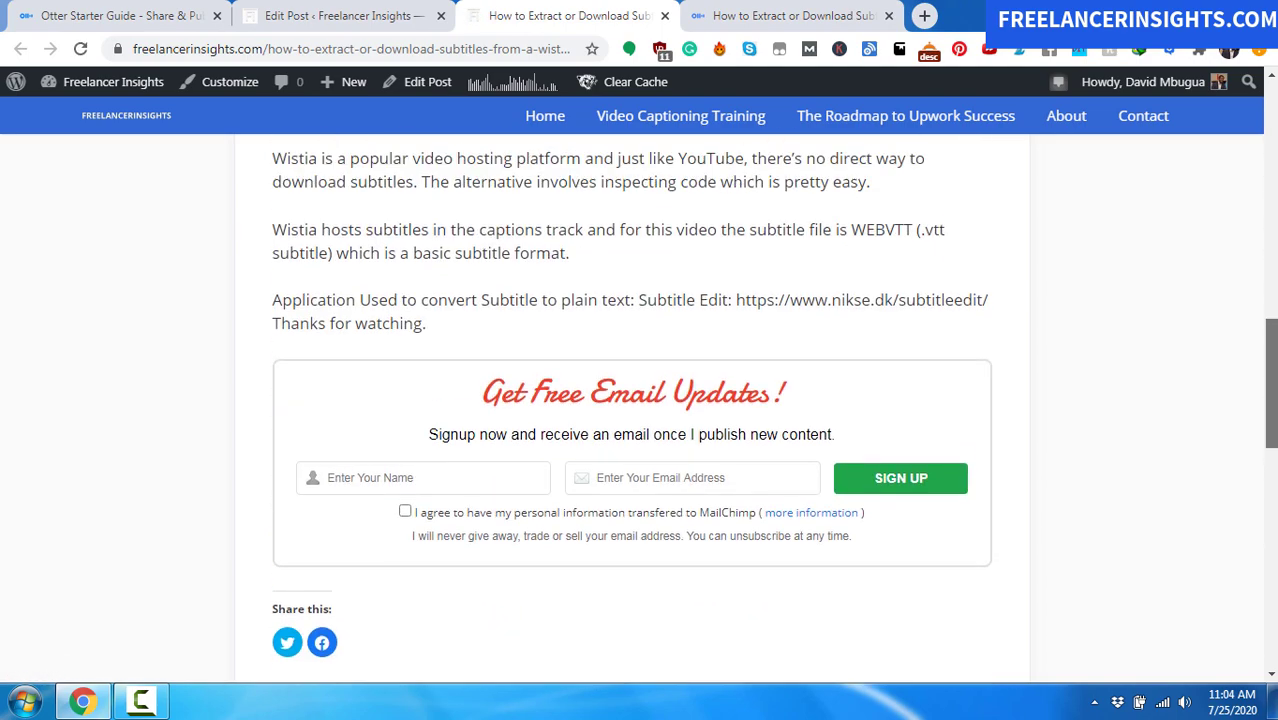
- Create a public view-only share link for the Wistia subtitles conversation in Otter
{"action": "left_click", "coordinate": [780, 12]}
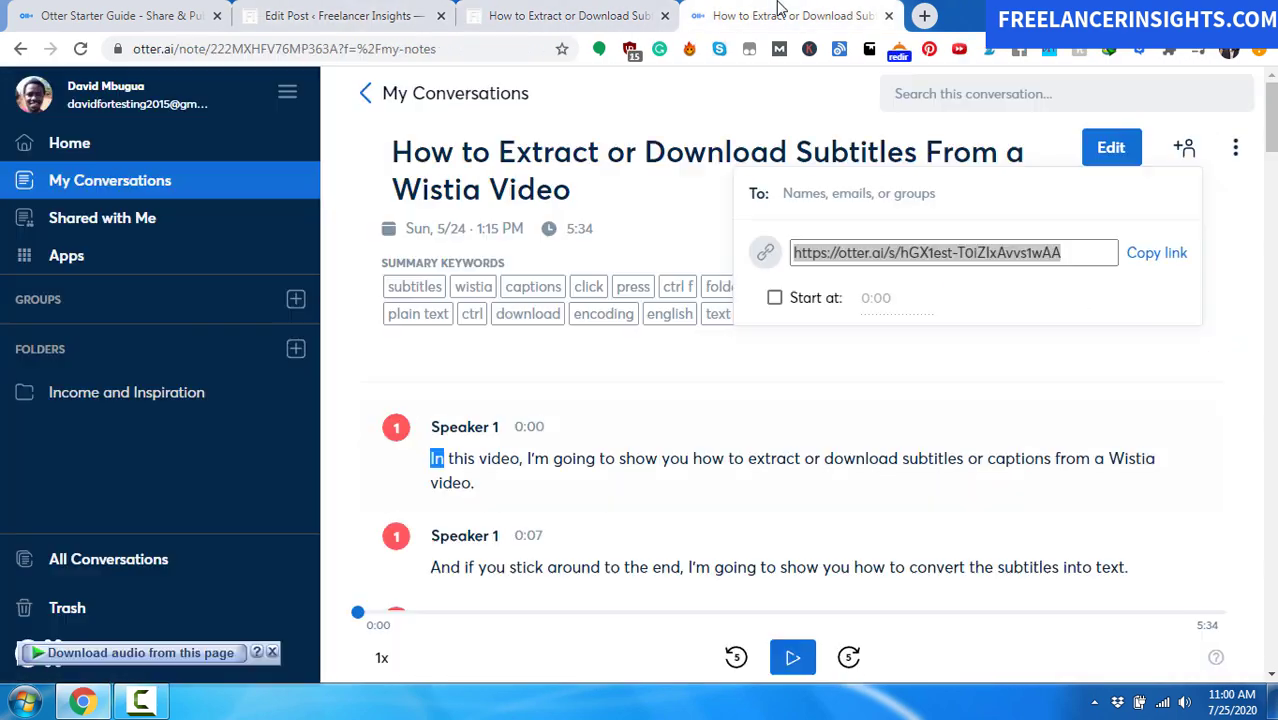
{"action": "left_click", "coordinate": [1231, 216]}
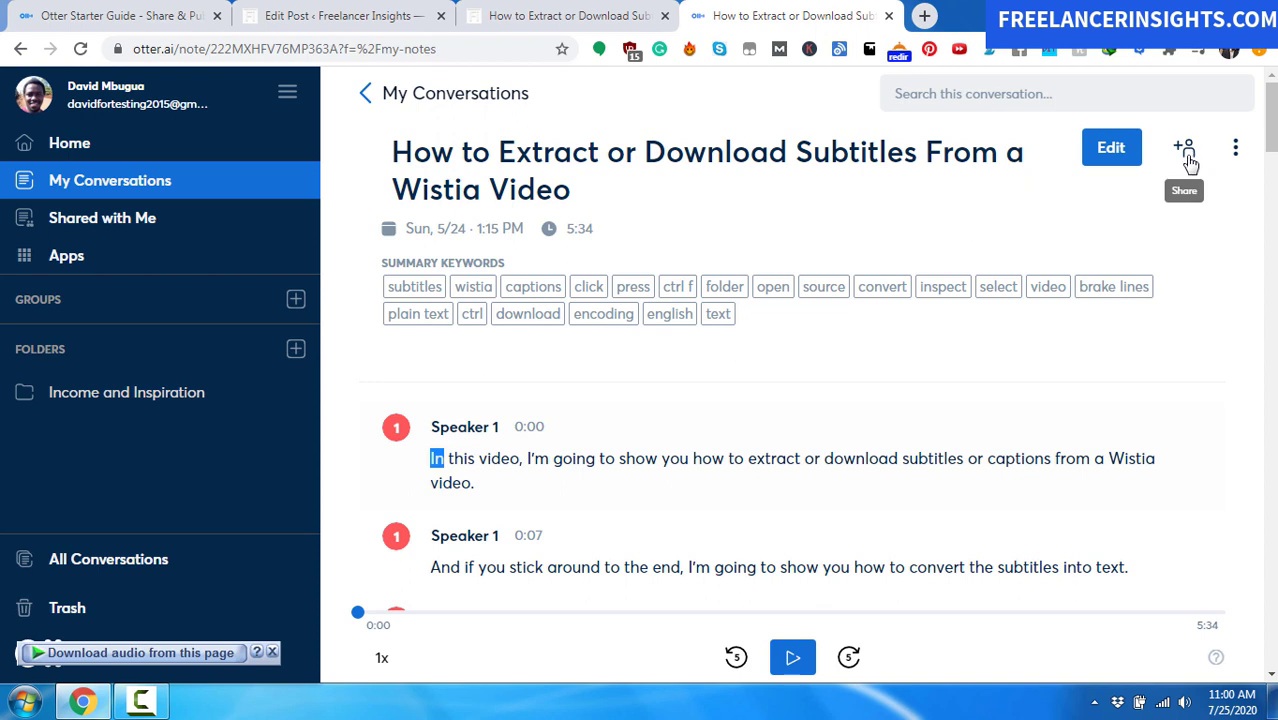
{"action": "left_click", "coordinate": [1189, 162]}
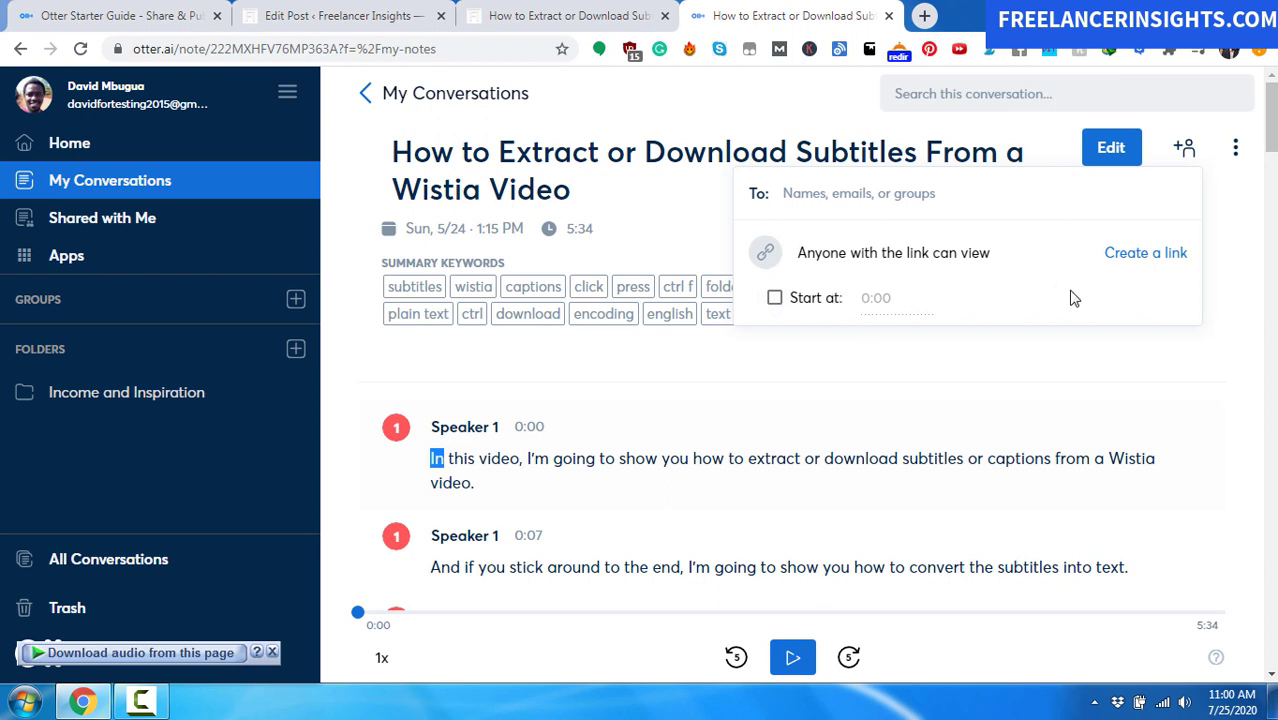
{"action": "left_click", "coordinate": [1147, 262]}
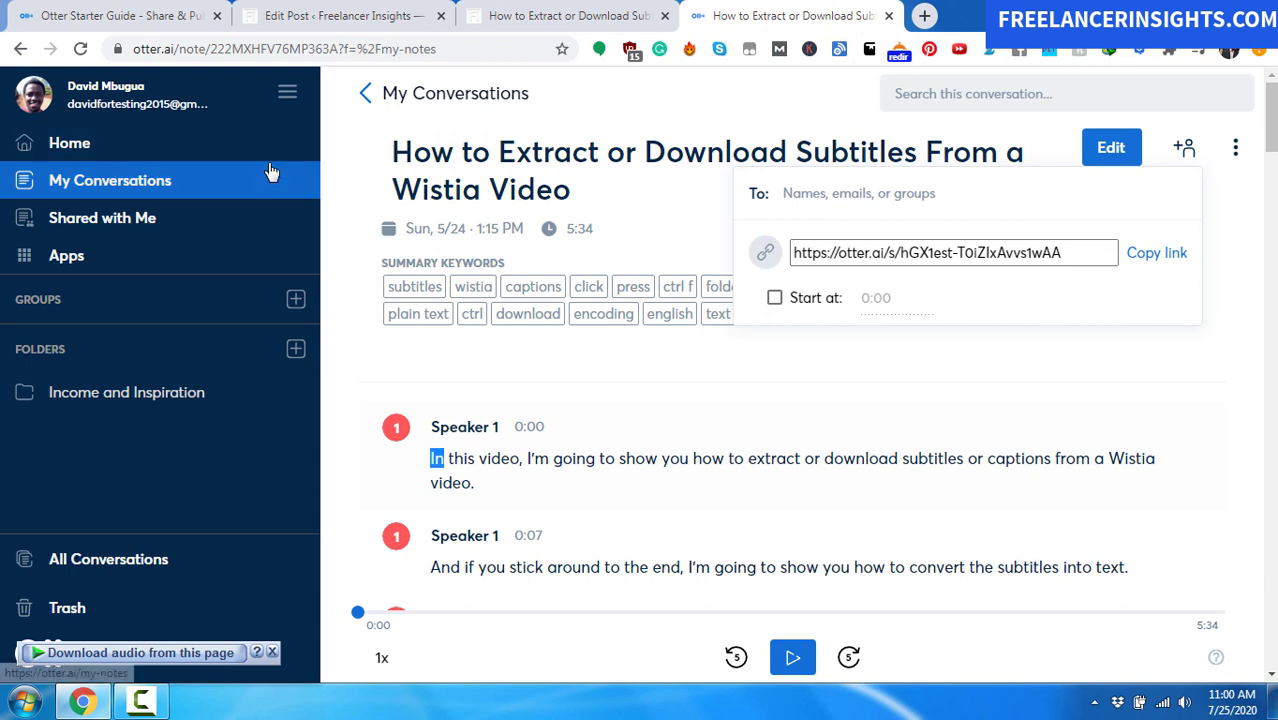
{"action": "left_click", "coordinate": [88, 12]}
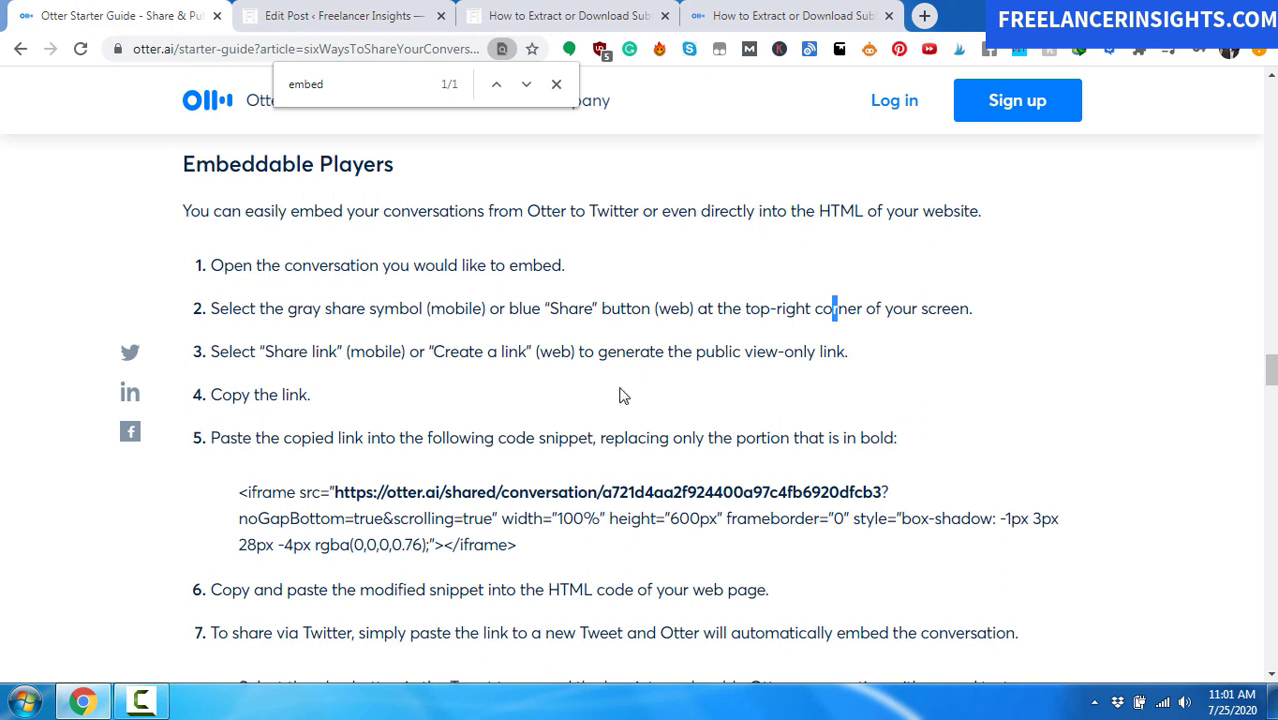
- Copy the iframe embed snippet from the starter guide's Embeddable Players section
{"action": "left_click_drag", "start_coordinate": [1270, 369], "coordinate": [1270, 373]}
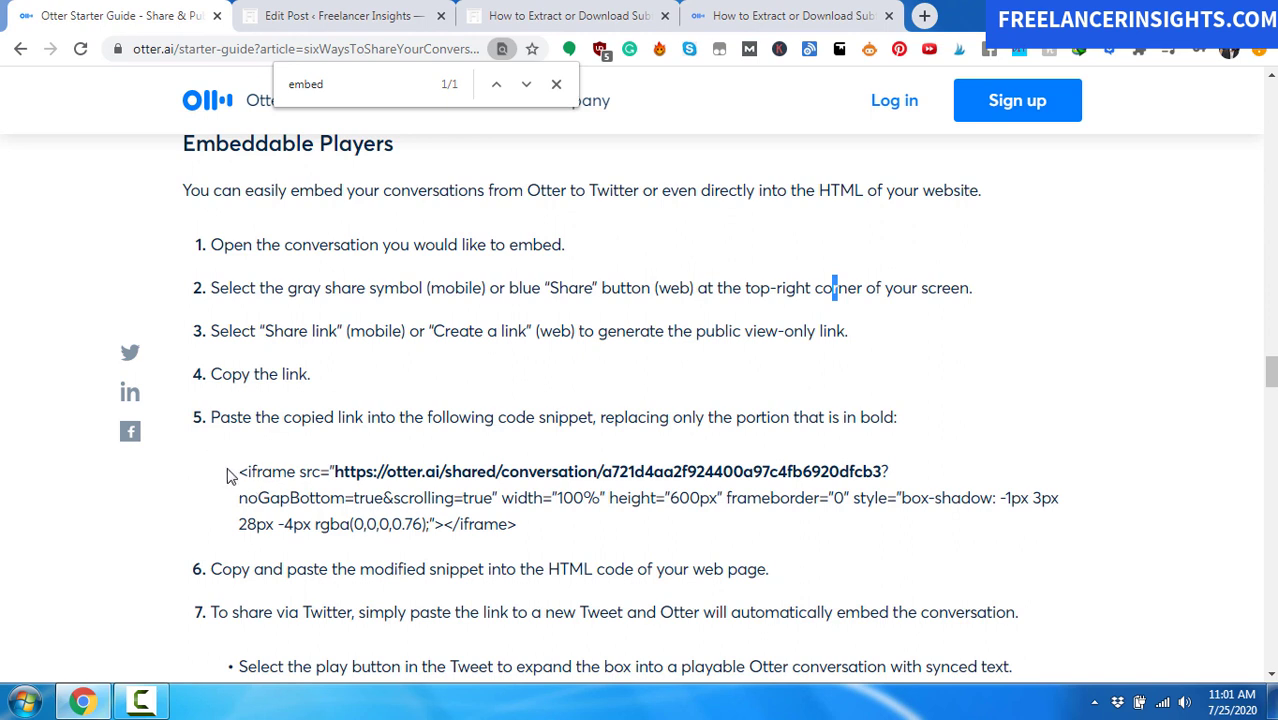
{"action": "mouse_move", "coordinate": [232, 473]}
{"action": "left_mouse_down"}
{"action": "mouse_move", "coordinate": [632, 552]}
{"action": "mouse_move", "coordinate": [527, 524]}
{"action": "left_mouse_up"}
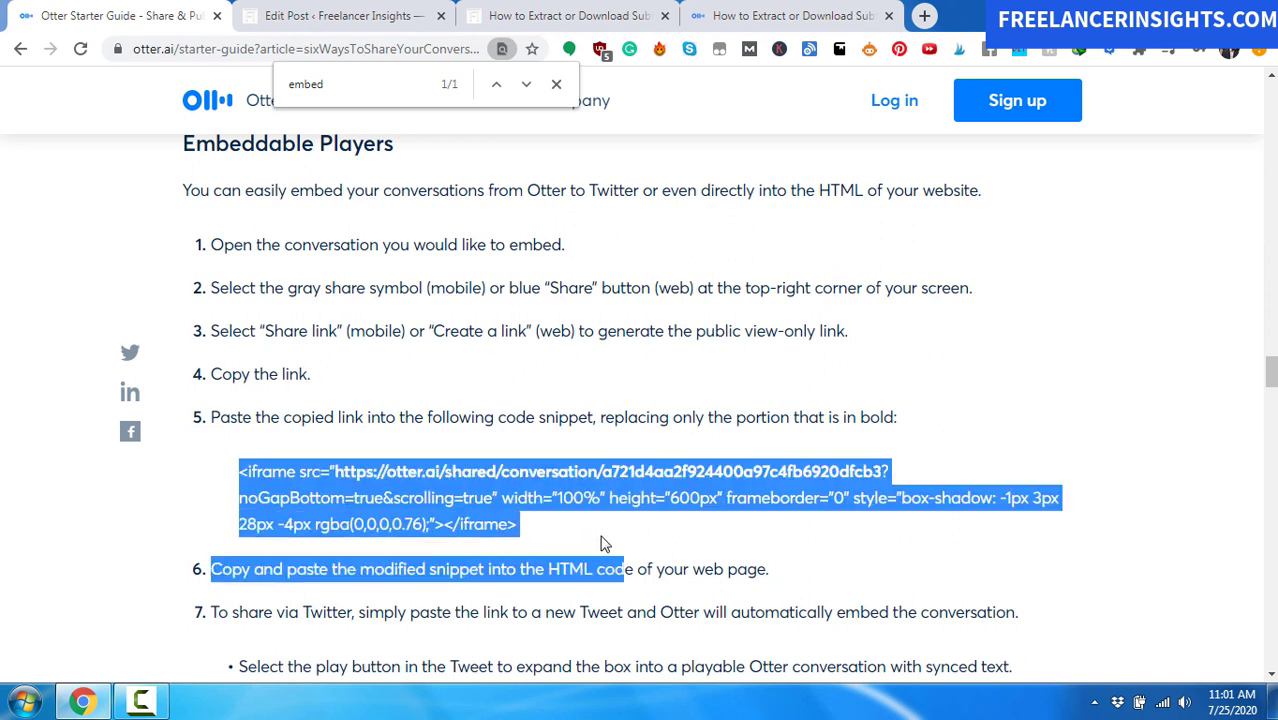
{"action": "right_click", "coordinate": [466, 490]}
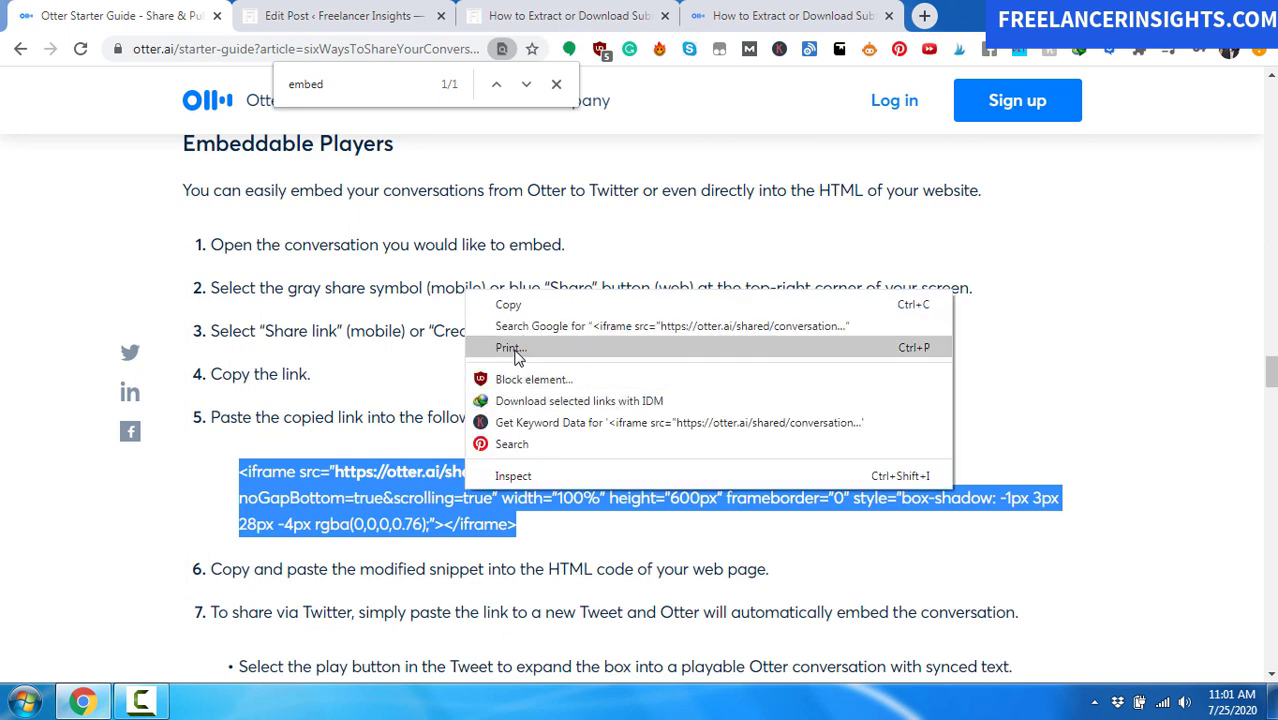
{"action": "left_click", "coordinate": [531, 304]}
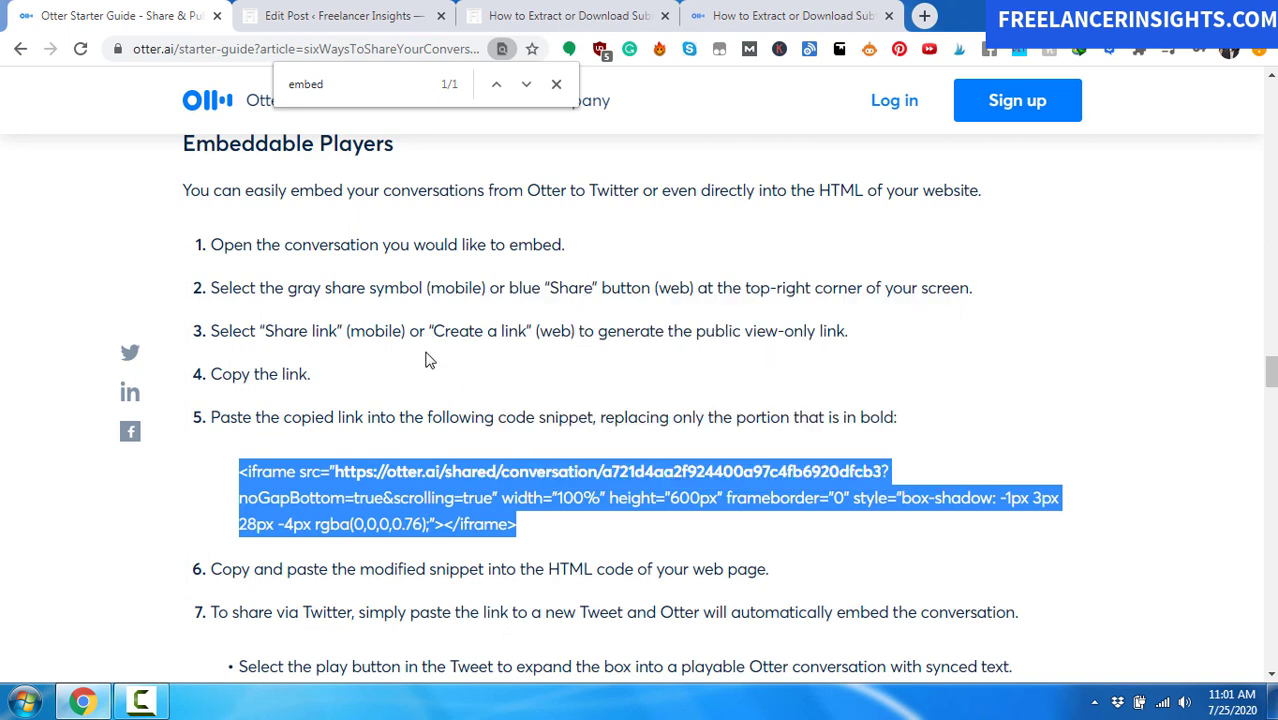
{"action": "left_click", "coordinate": [466, 481]}
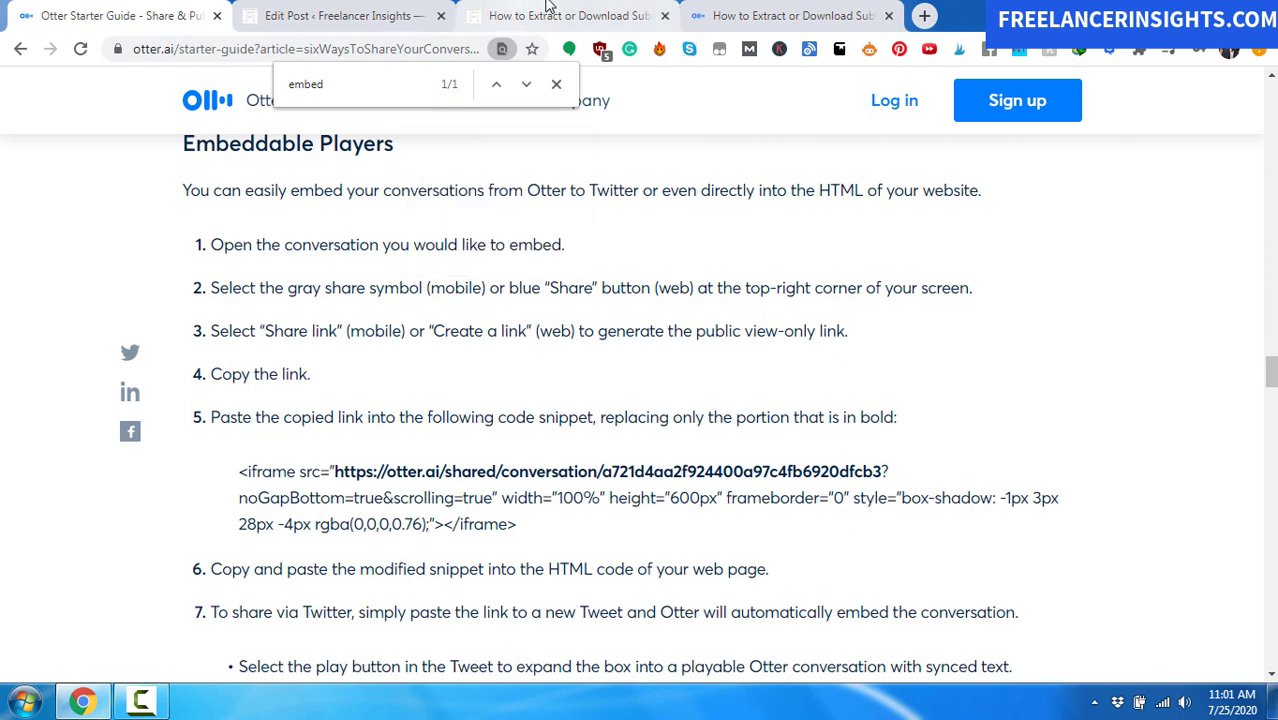
- Copy the Otter conversation's share link and return to the WordPress post editor
{"action": "left_click", "coordinate": [755, 10]}
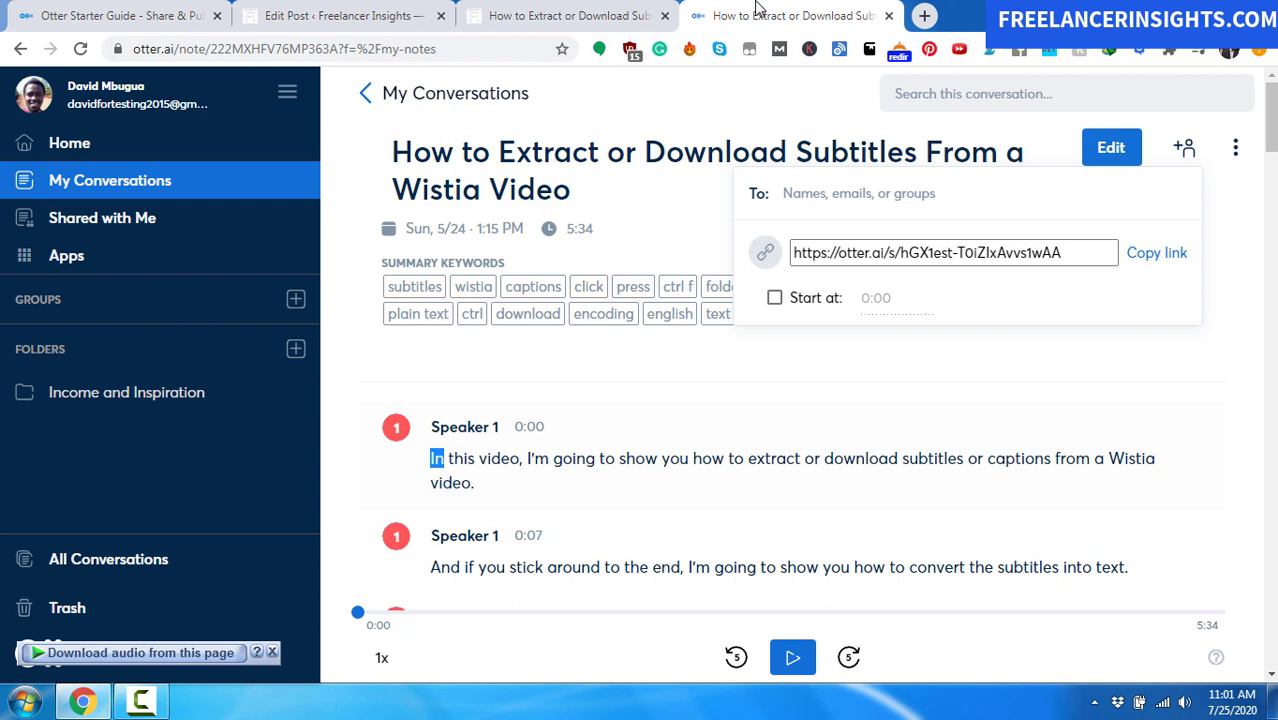
{"action": "left_click", "coordinate": [1178, 258]}
{"action": "left_click", "coordinate": [1140, 260]}
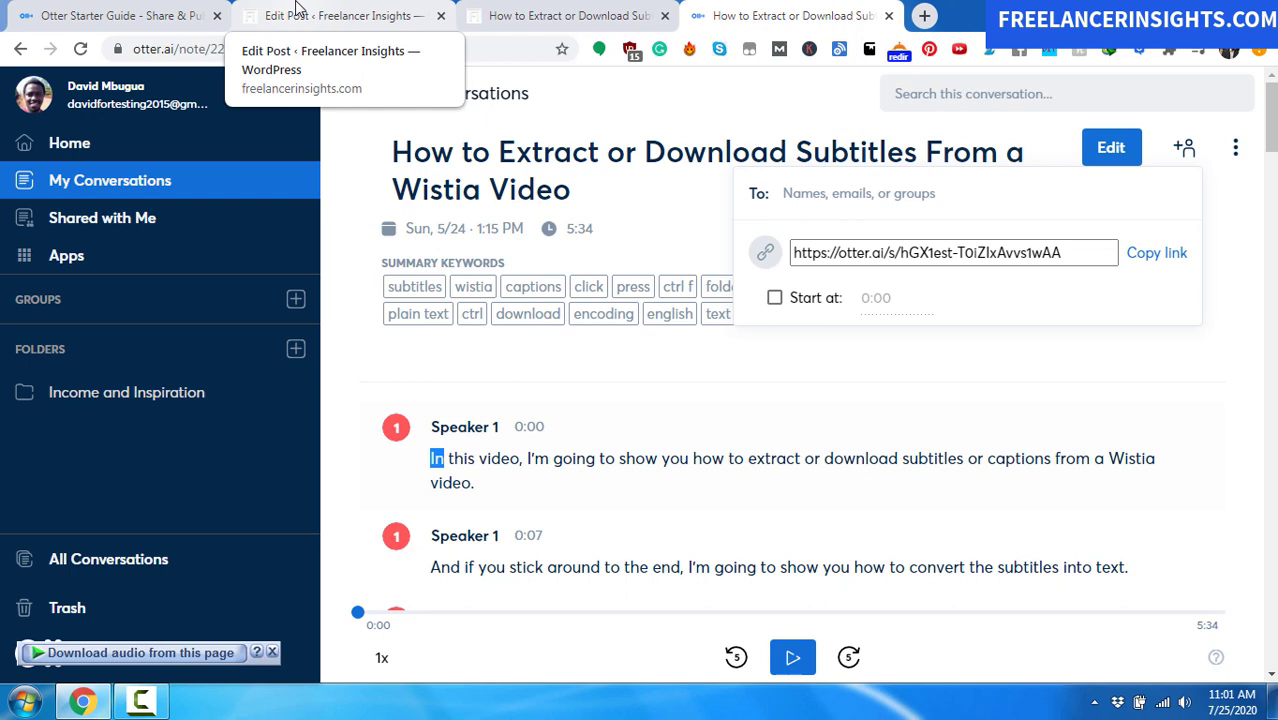
{"action": "left_click", "coordinate": [298, 10]}
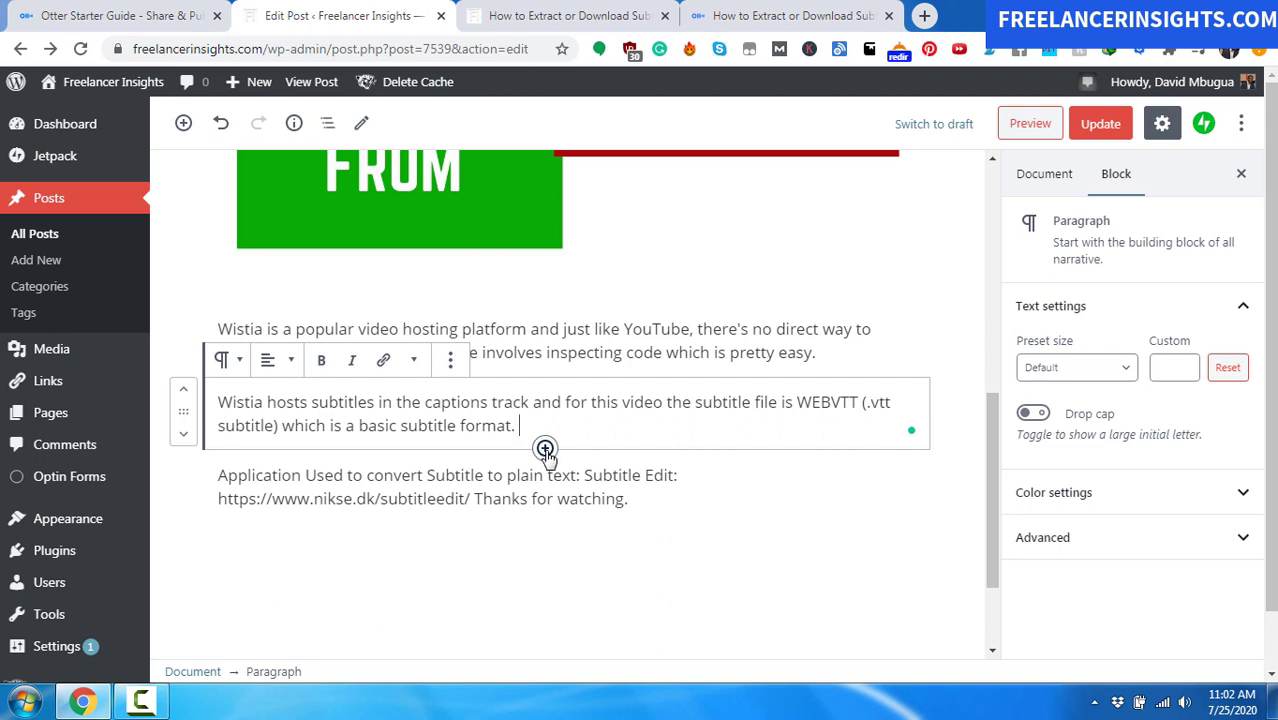
- Insert a Custom HTML block below the WEBVTT paragraph and paste the Otter iframe code into it
{"action": "left_click", "coordinate": [545, 449]}
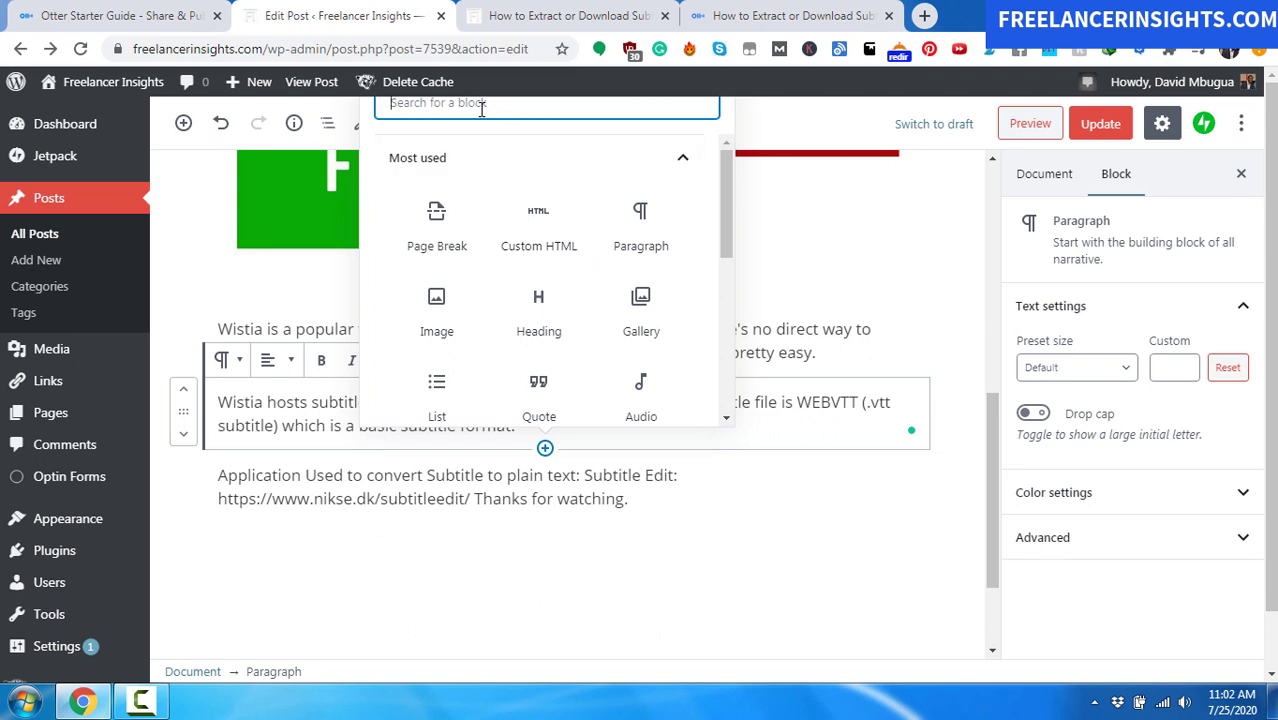
{"action": "type", "text": "html"}
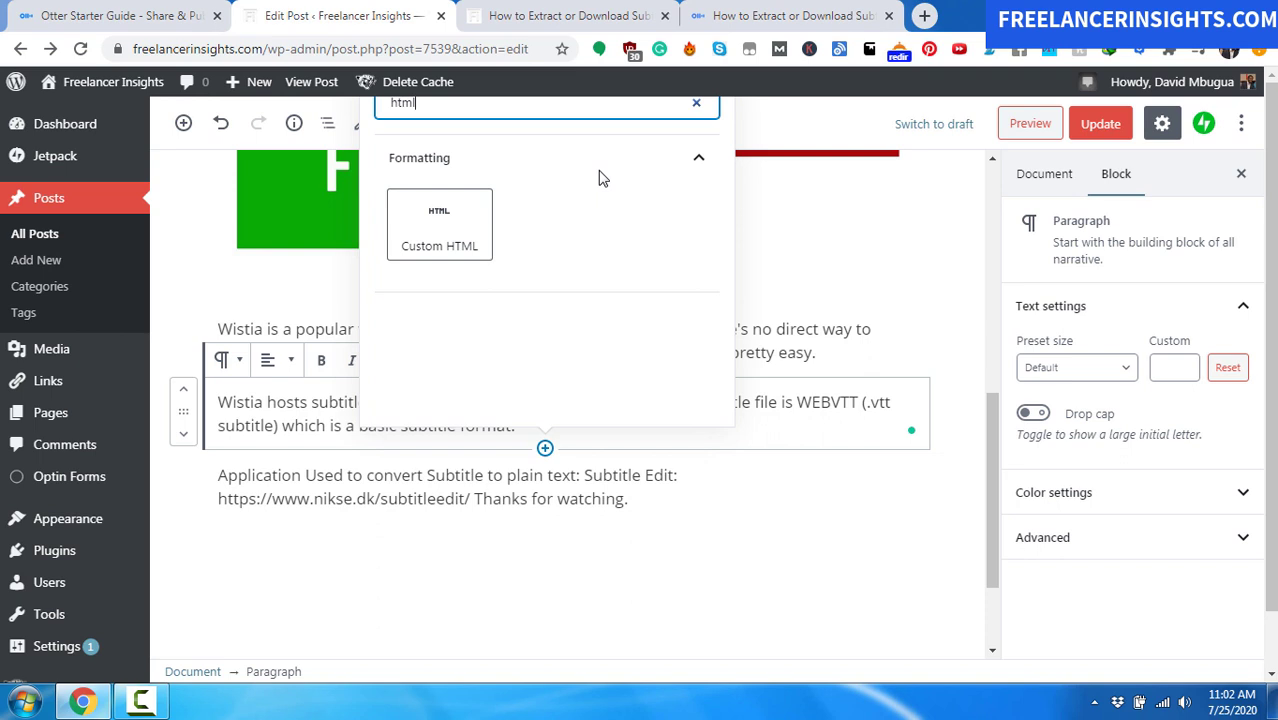
{"action": "left_click", "coordinate": [446, 238]}
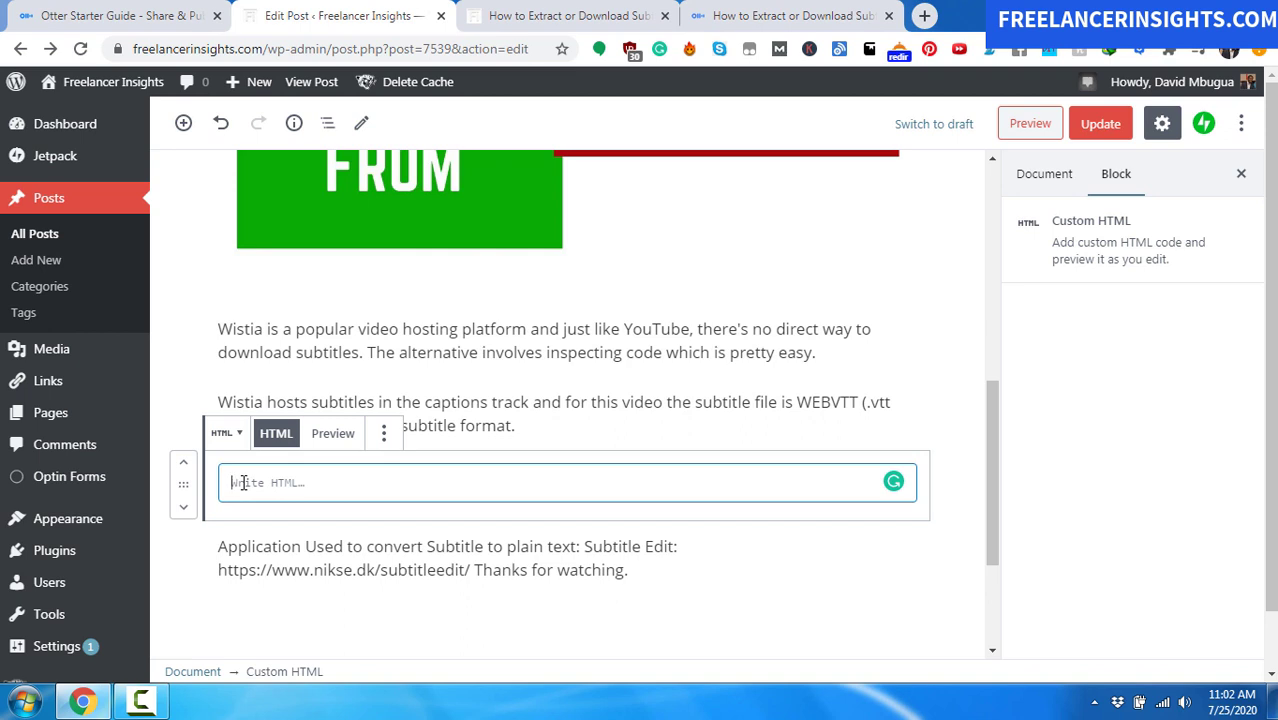
{"action": "key", "text": "ctrl+v"}
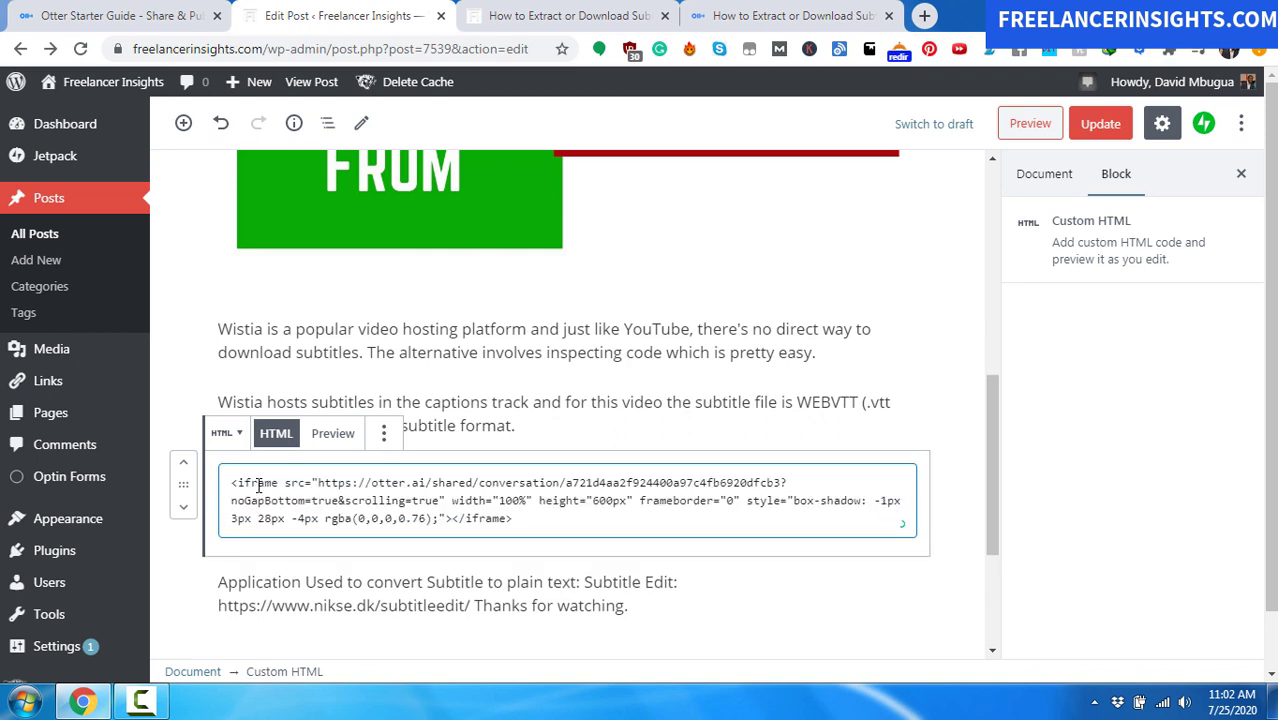
- Replace the iframe's otter.ai src URL with the conversation's share link
{"action": "mouse_move", "coordinate": [545, 301]}
{"action": "left_click", "coordinate": [783, 12]}
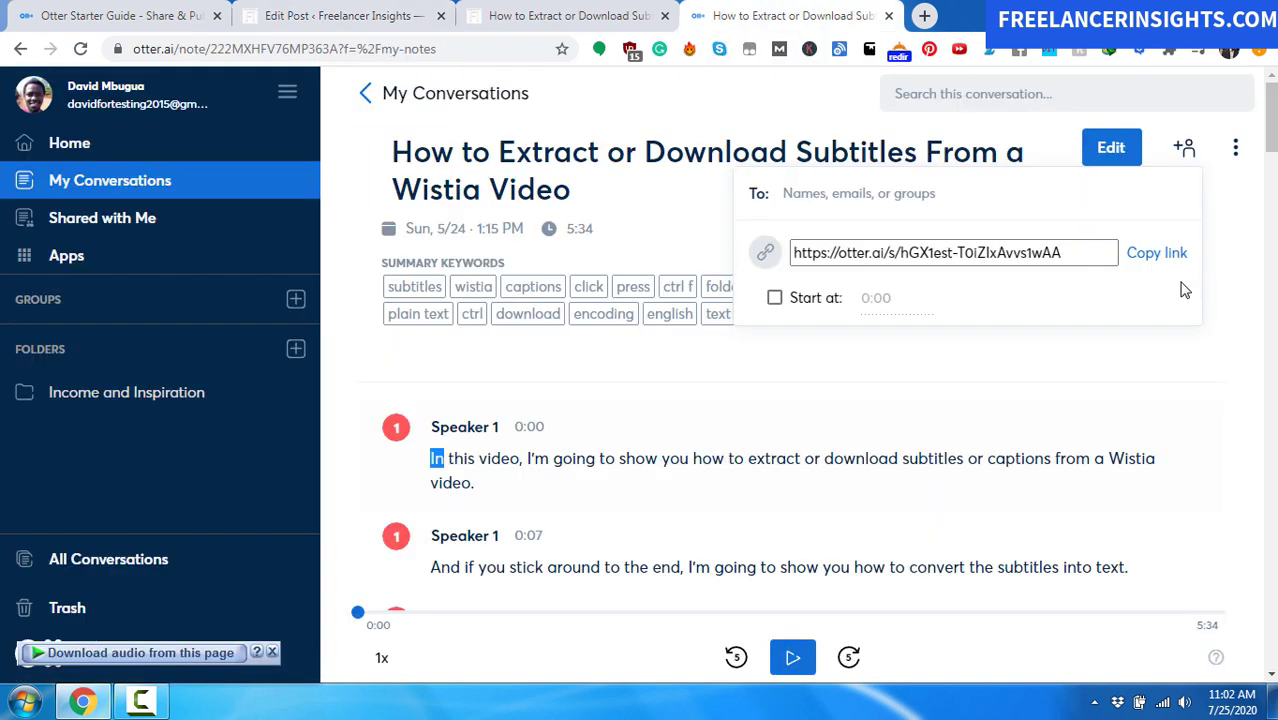
{"action": "left_click", "coordinate": [1157, 258]}
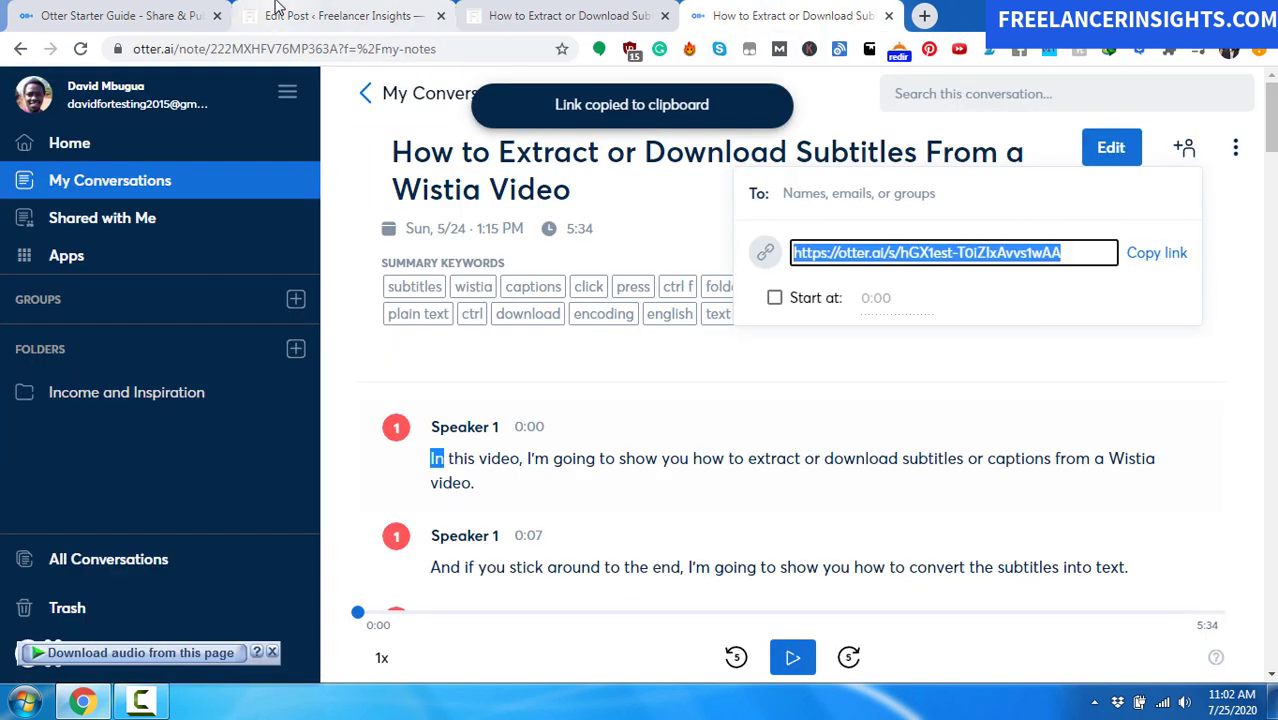
{"action": "left_click", "coordinate": [278, 10]}
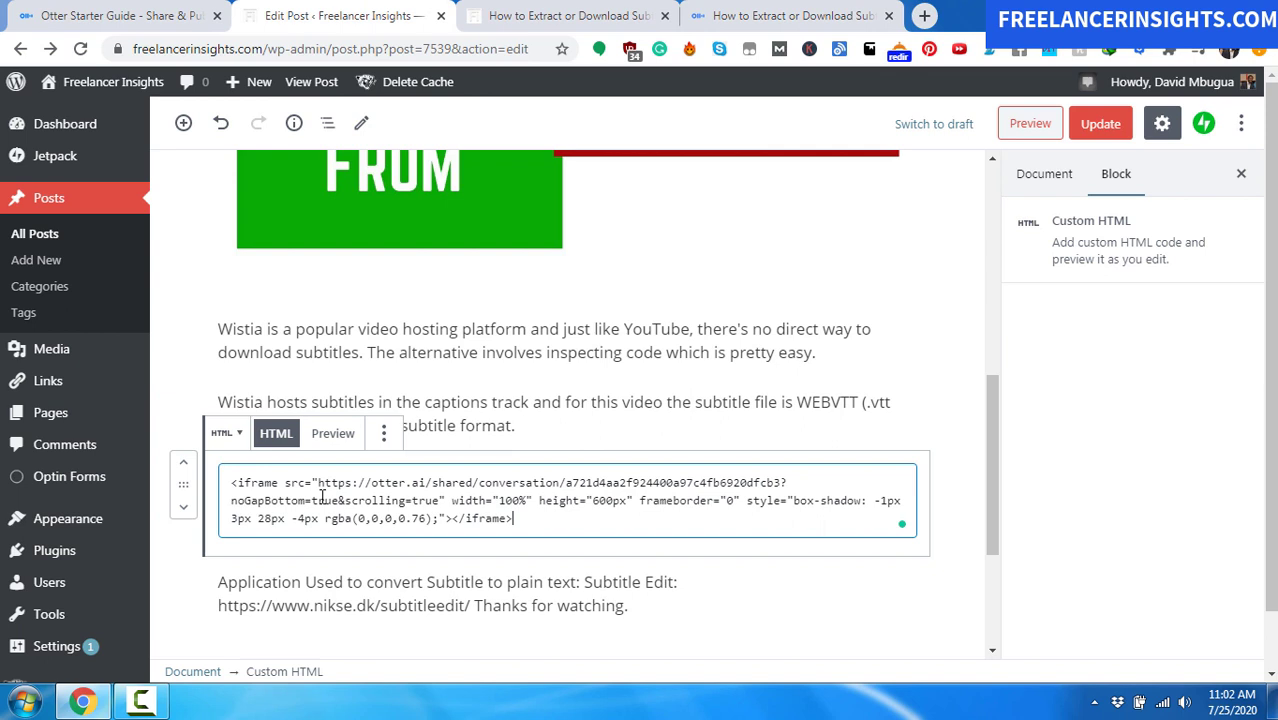
{"action": "left_click_drag", "start_coordinate": [319, 483], "coordinate": [777, 483]}
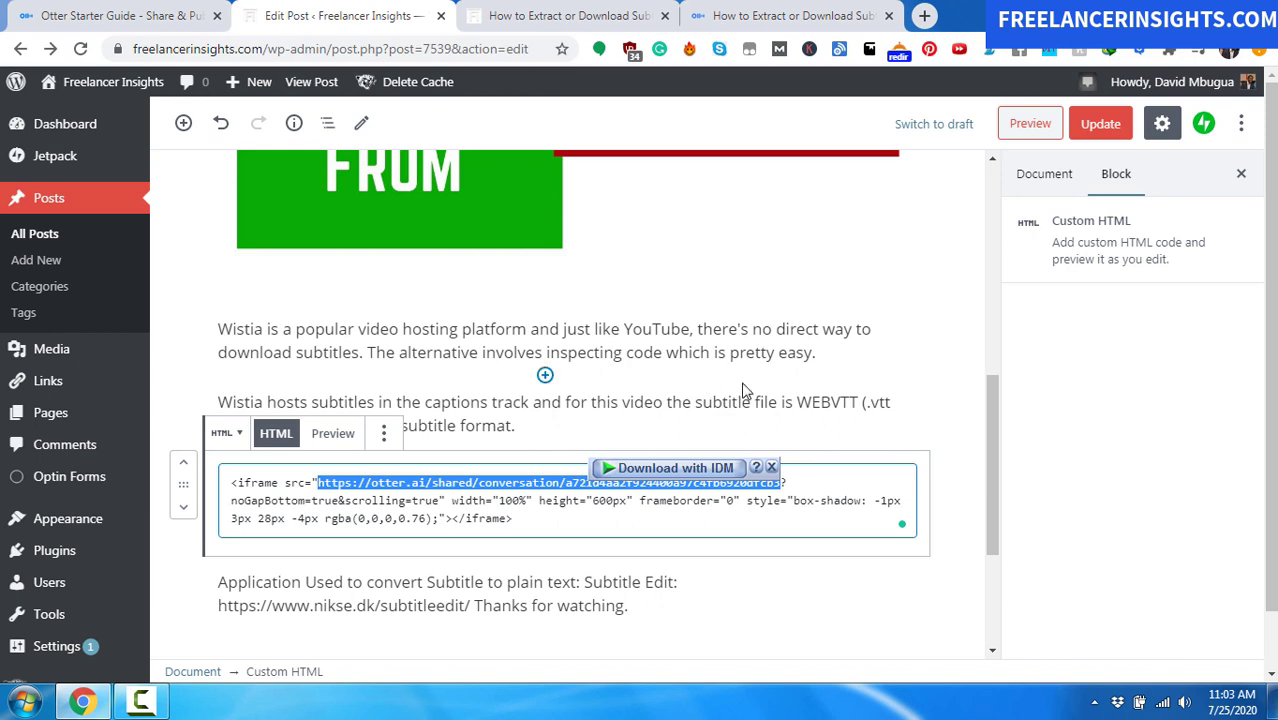
{"action": "left_click", "coordinate": [772, 466]}
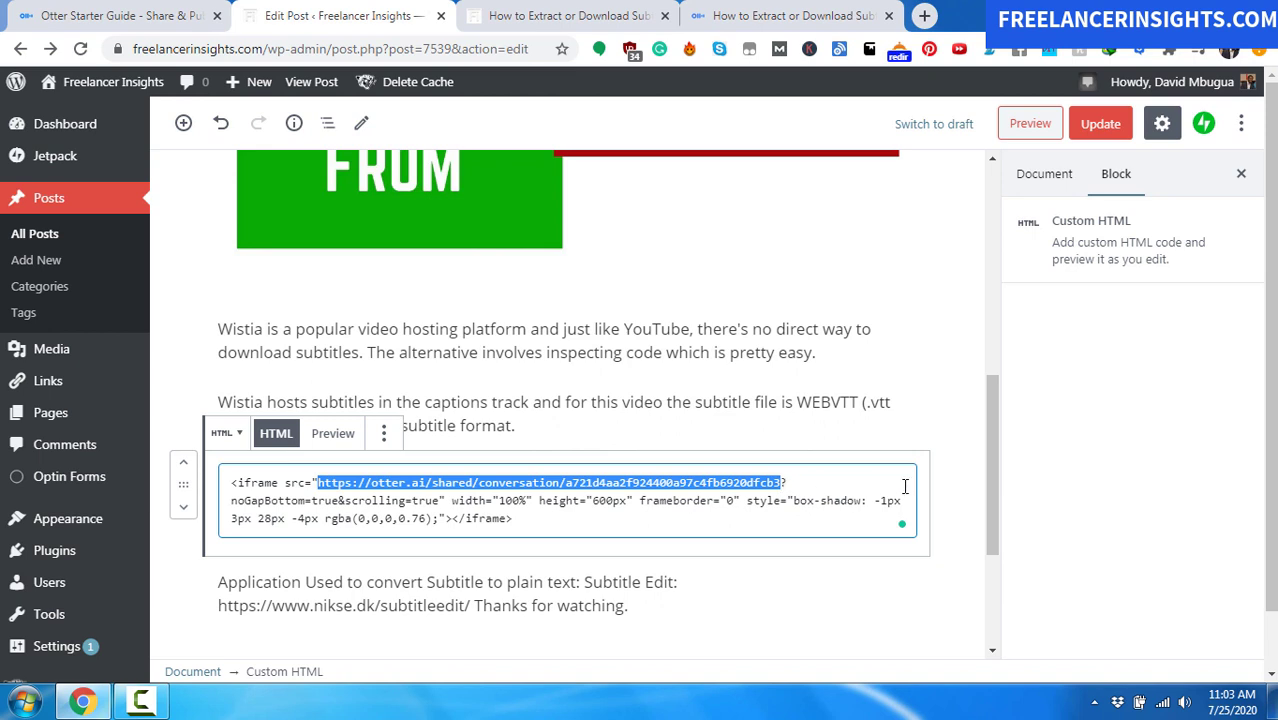
{"action": "type", "text": "https://otter.ai/s/hGX1est-T0iZIxAvvs1wAA"}
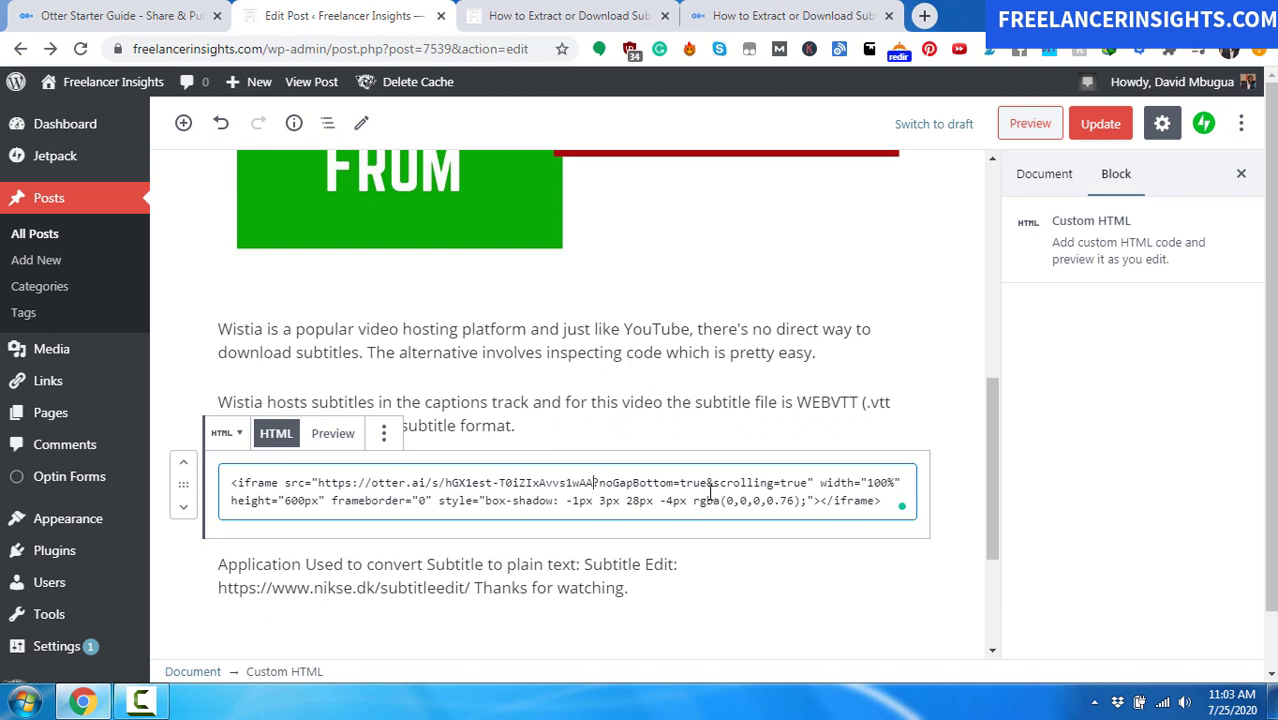
- Update the post to save the new embed source and go to the published post
{"action": "left_click", "coordinate": [1100, 124]}
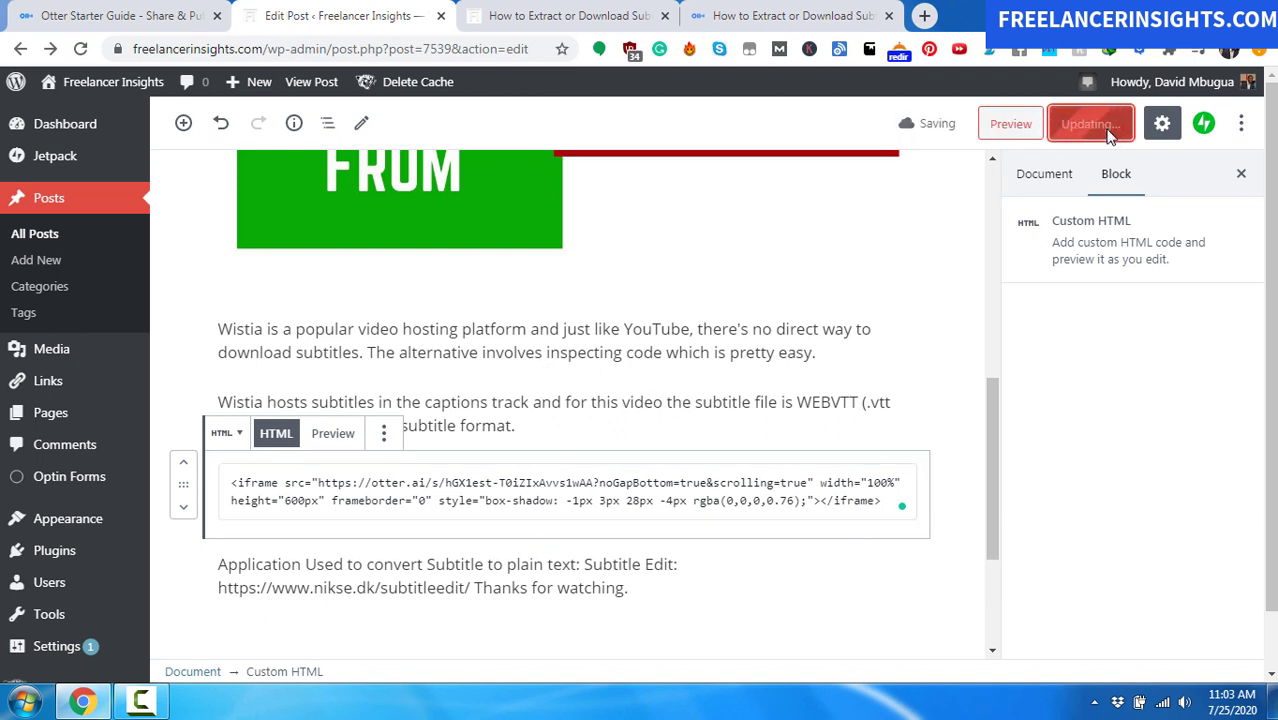
{"action": "left_click", "coordinate": [897, 425]}
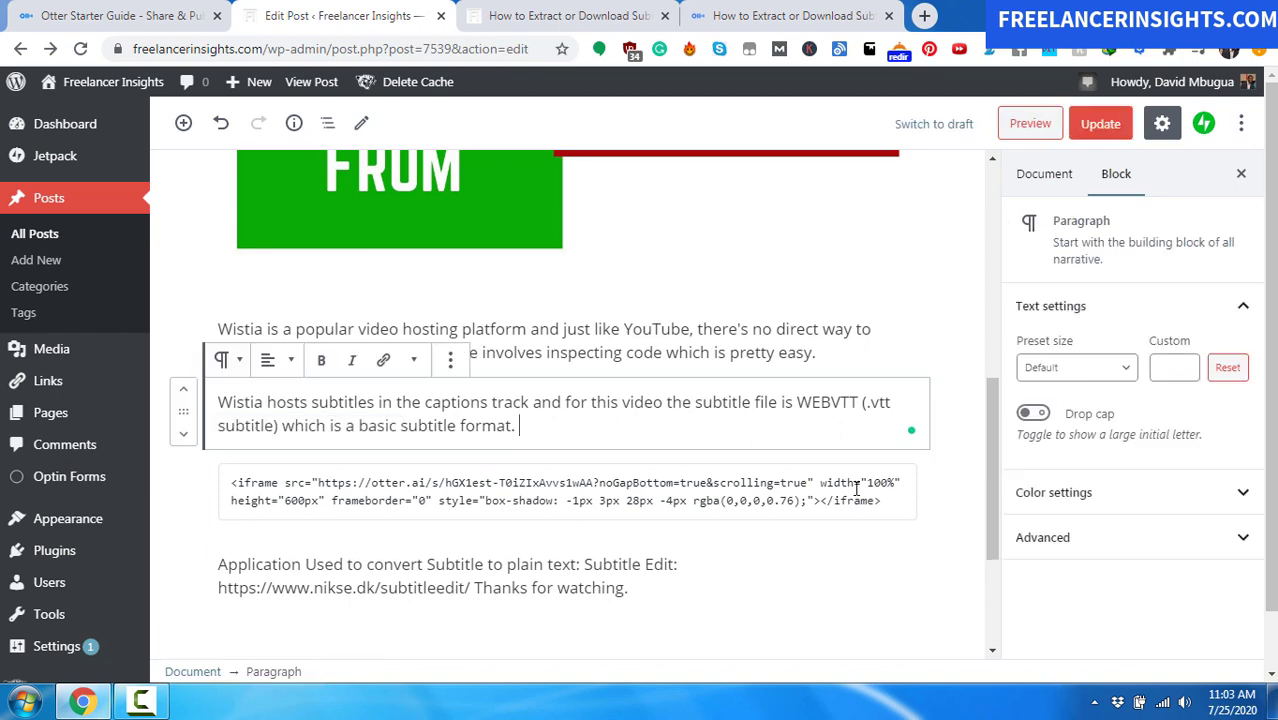
{"action": "left_click", "coordinate": [855, 483]}
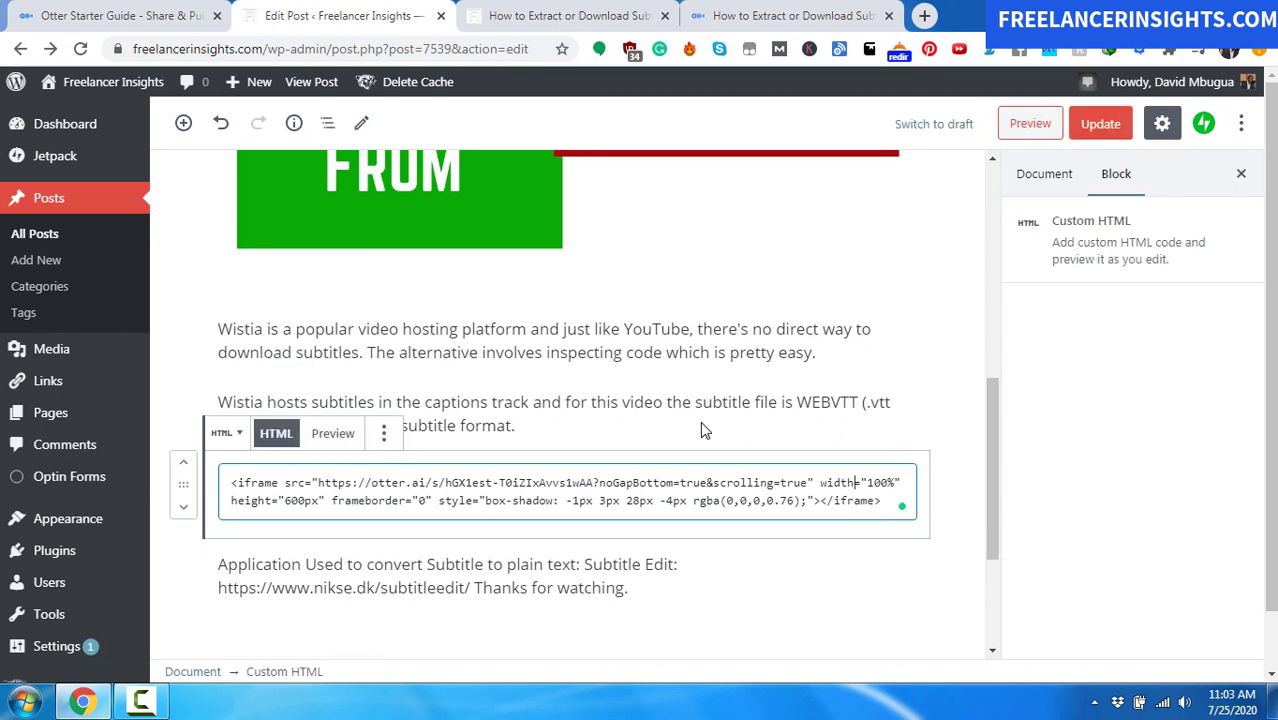
{"action": "left_click", "coordinate": [570, 15]}
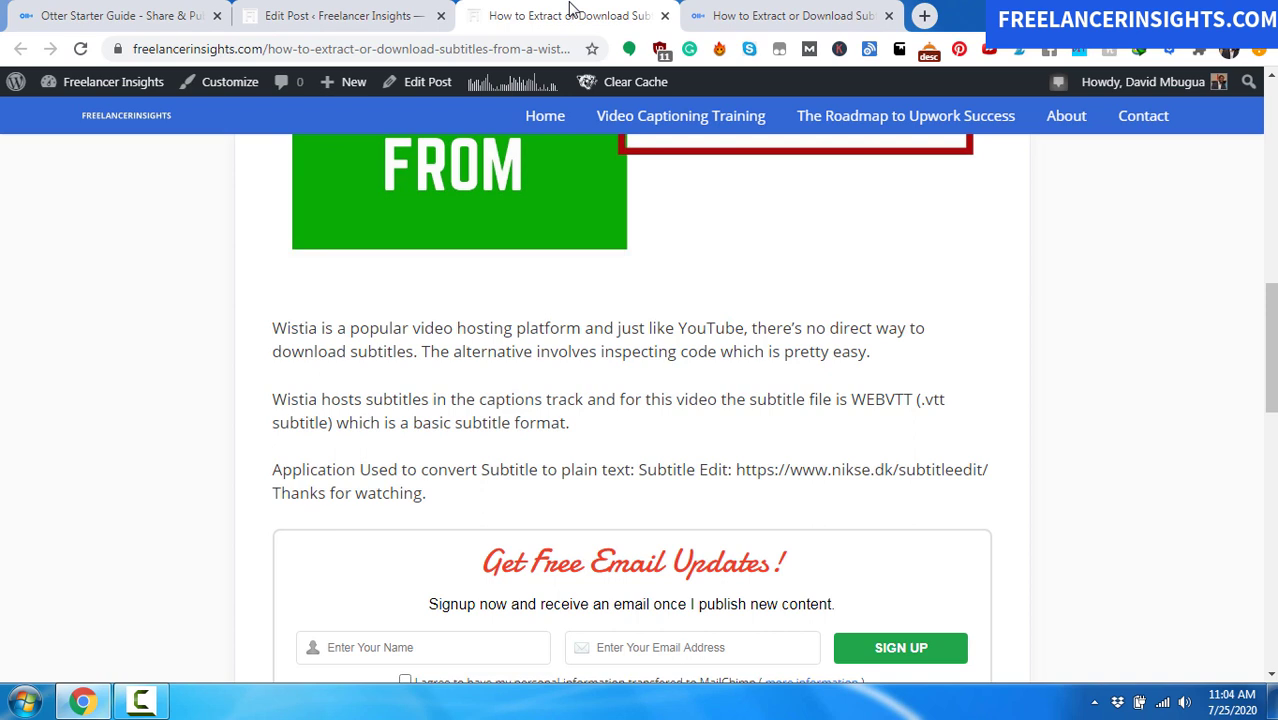
- Reload the live post and scroll the re-embedded Otter player to its timestamped Speaker 1 lines
{"action": "left_click", "coordinate": [80, 48]}
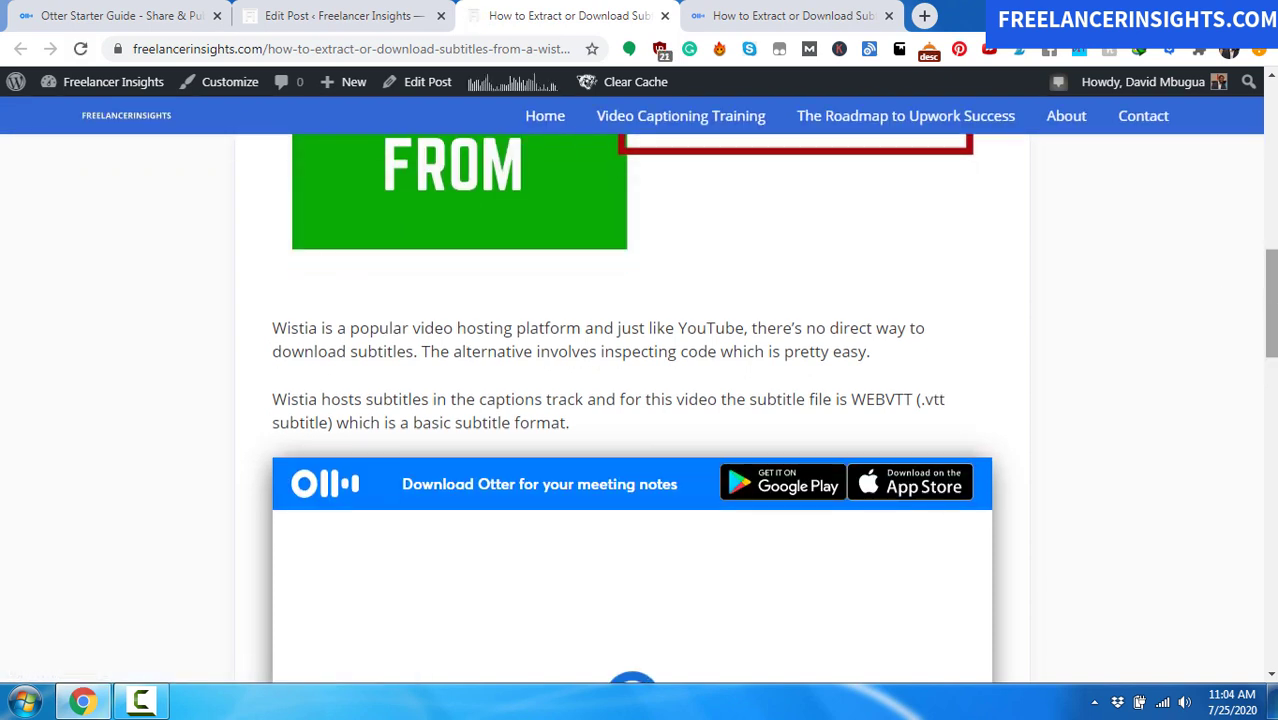
{"action": "left_click_drag", "start_coordinate": [1272, 285], "coordinate": [1274, 340]}
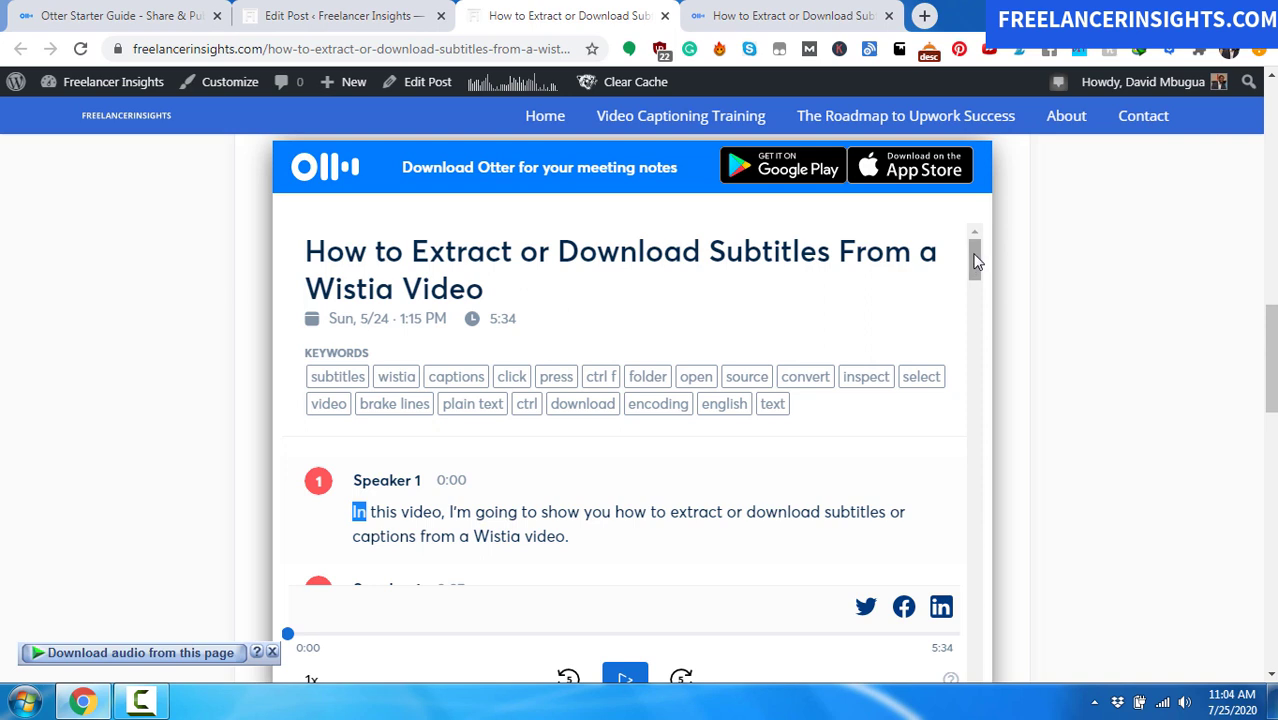
{"action": "left_click_drag", "start_coordinate": [977, 260], "coordinate": [977, 284]}
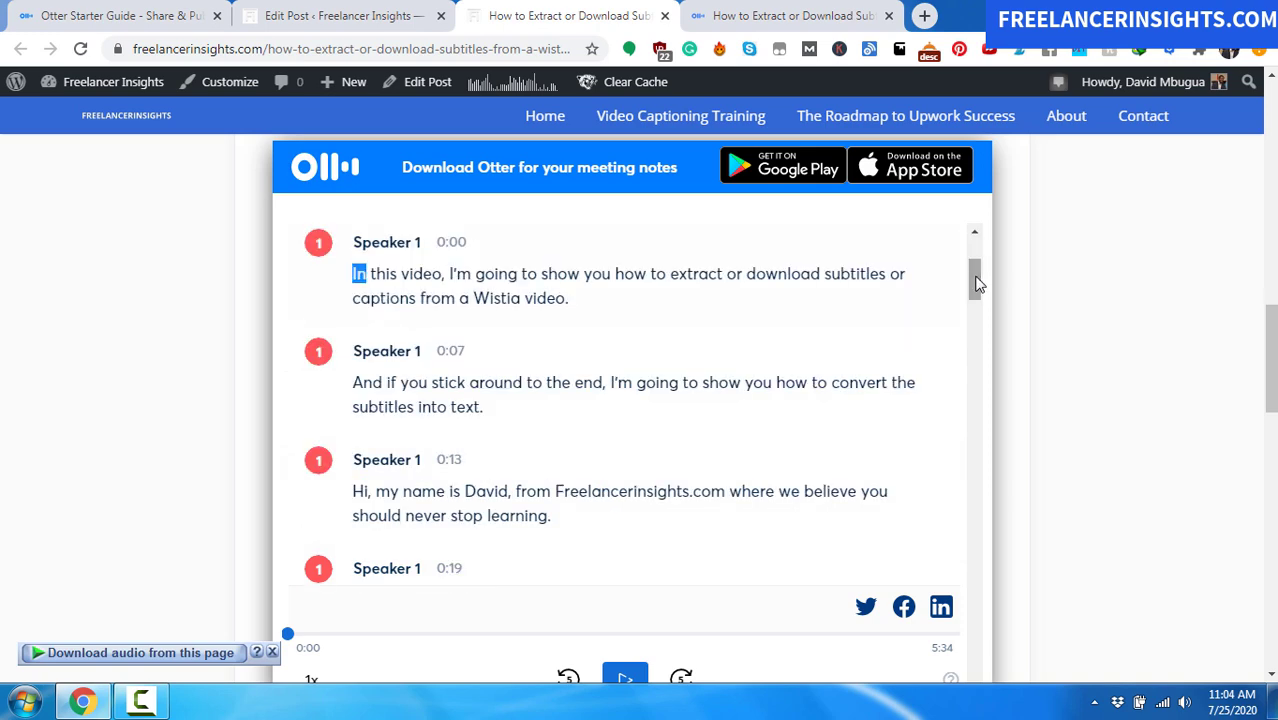
{"action": "left_click", "coordinate": [760, 8]}
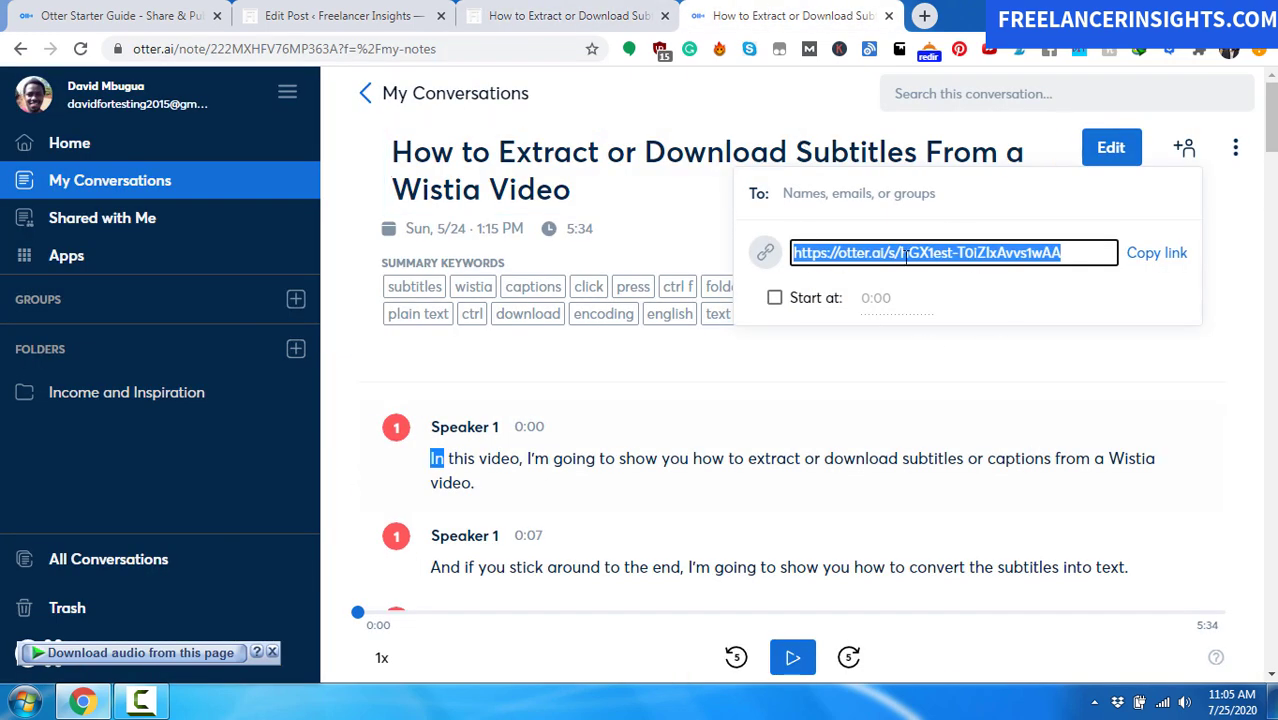
{"action": "left_click", "coordinate": [1083, 245]}
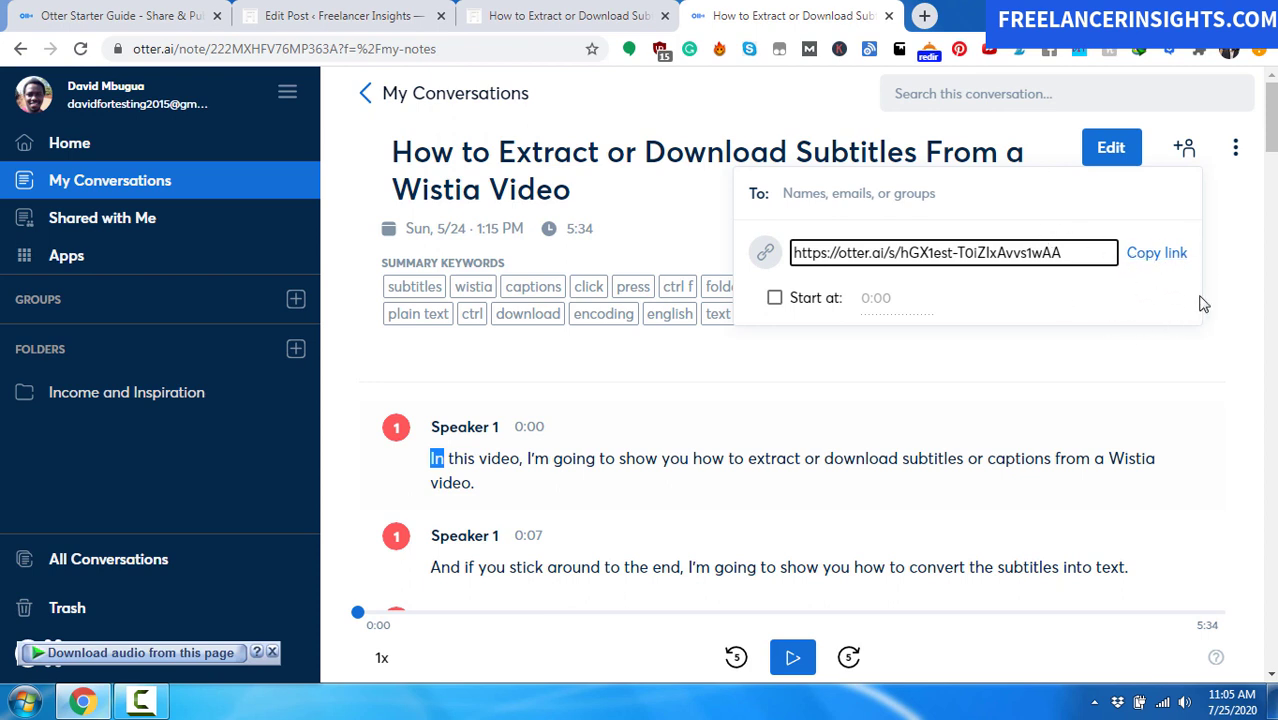
{"action": "left_click", "coordinate": [598, 16]}
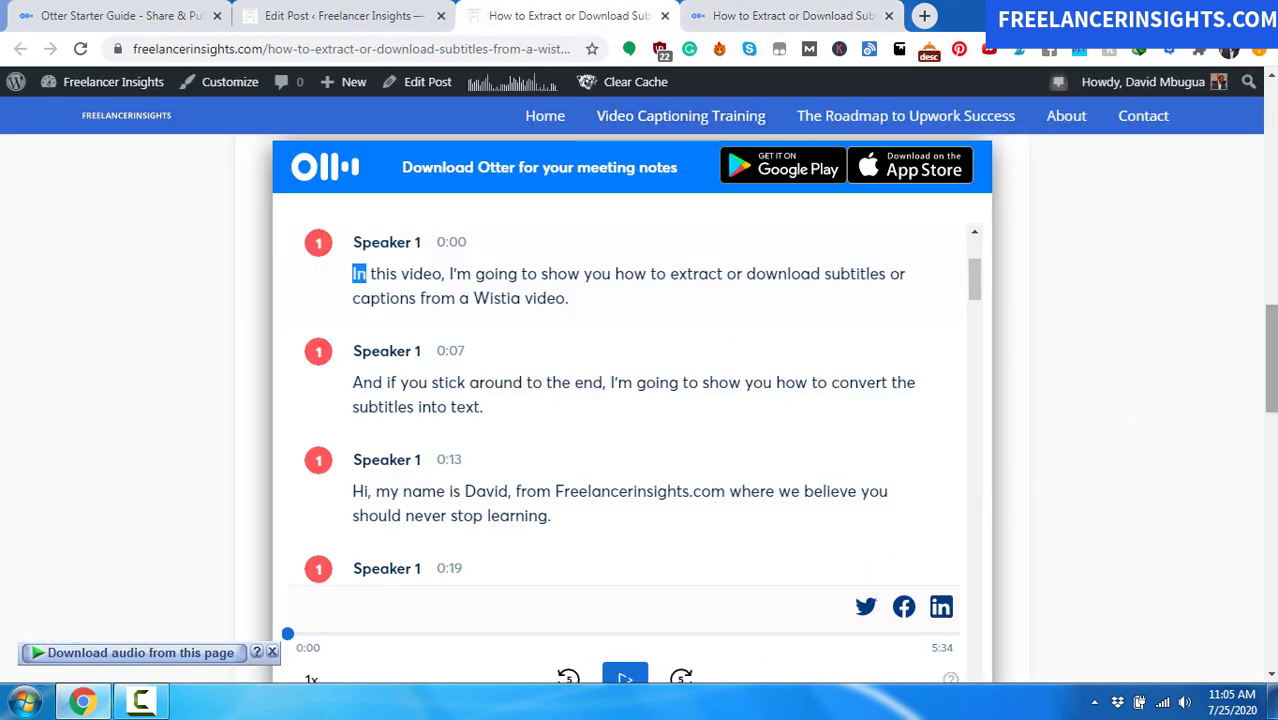